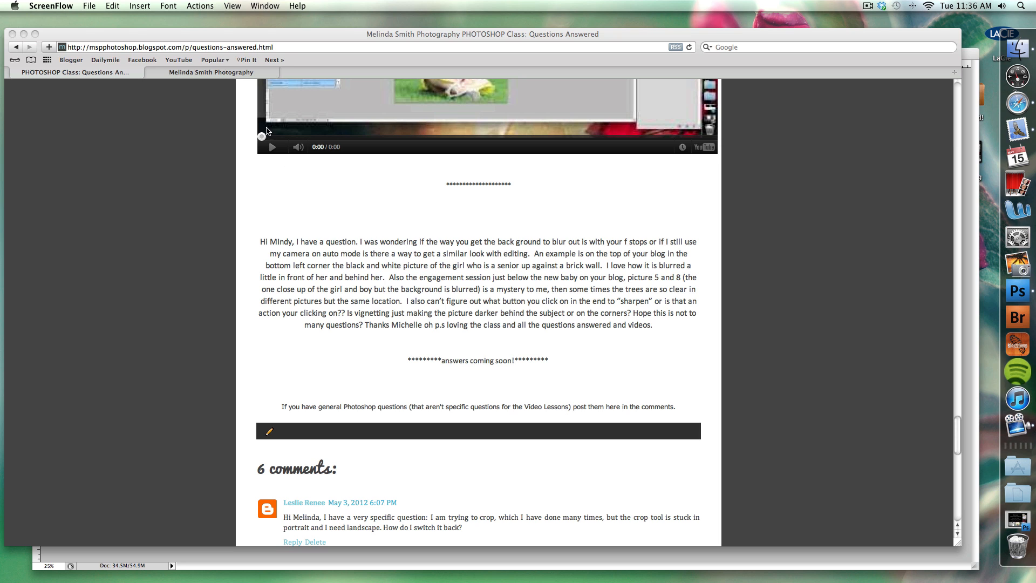
# Examine the background blur in the engagement photos on the photography blog, and return to the reader's question in the Photoshop class page.
pyautogui.click(219, 78)
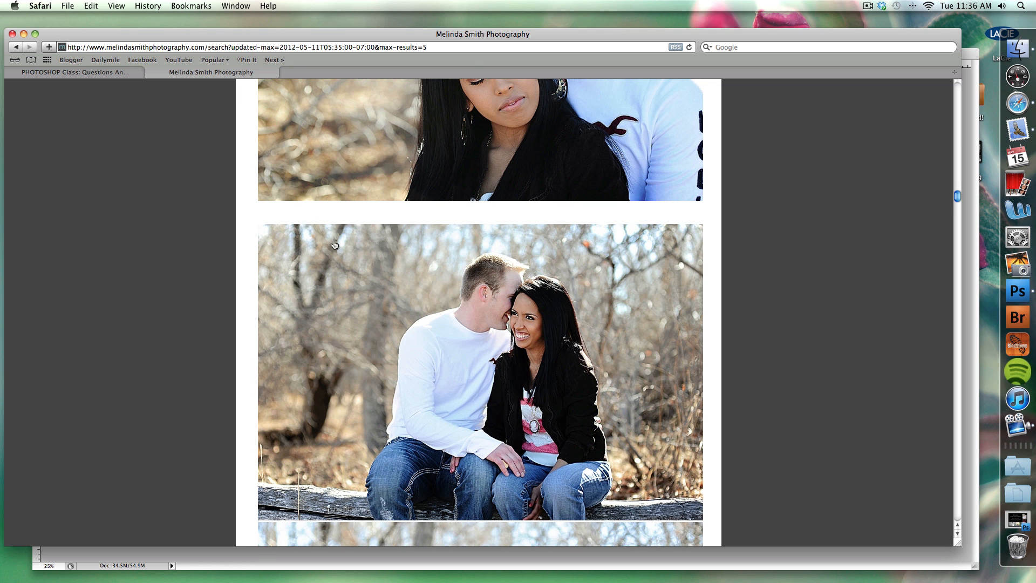
pyautogui.scroll(3, 335, 245)
pyautogui.scroll(5, 334, 244)
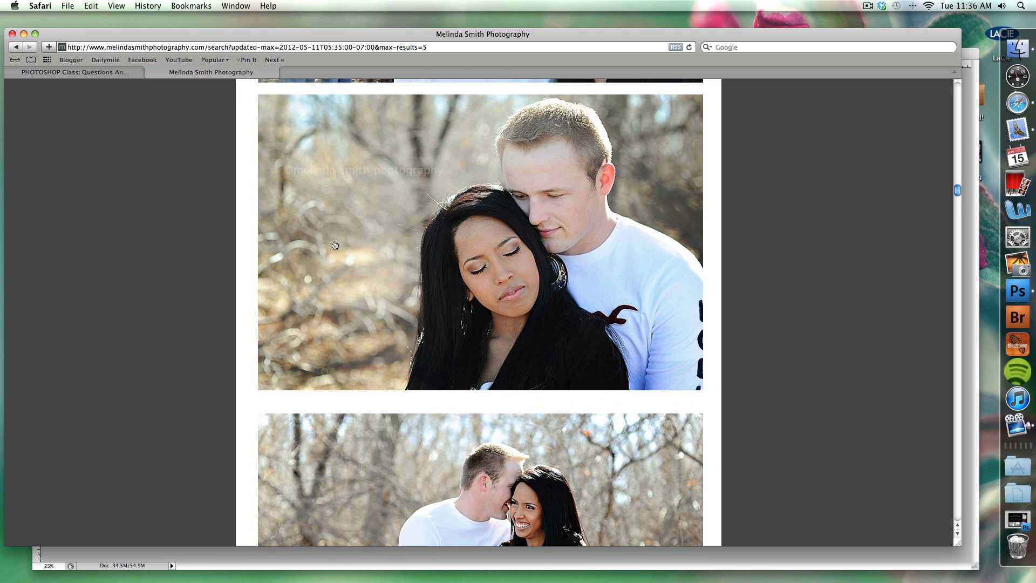
pyautogui.scroll(-20, 334, 245)
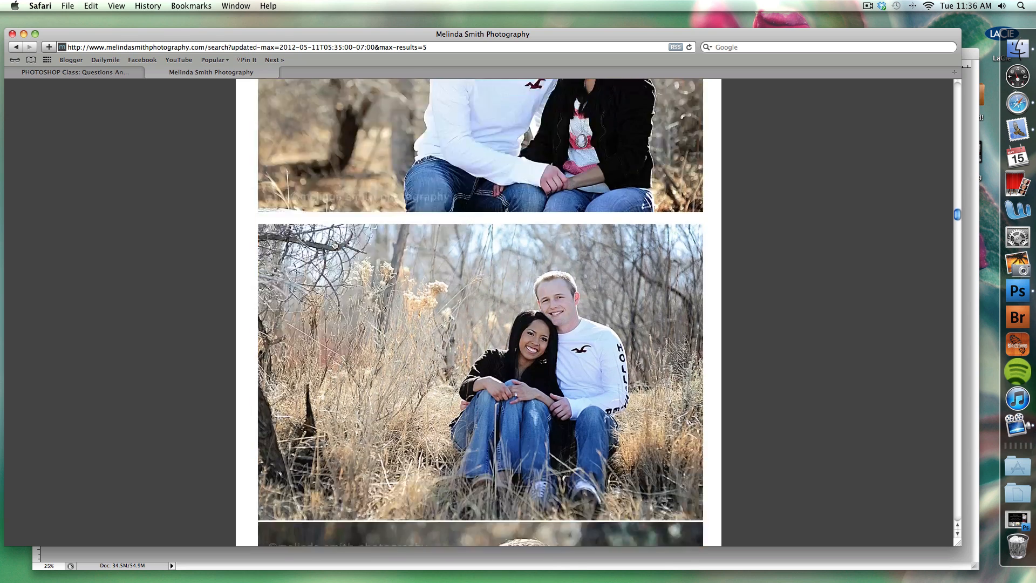
pyautogui.scroll(-15, 334, 244)
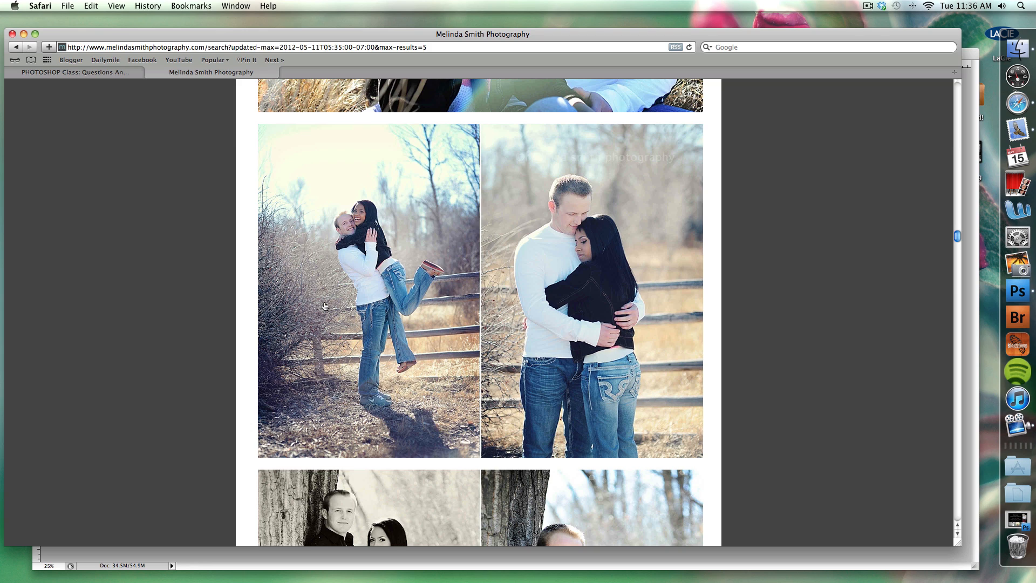
pyautogui.scroll(-20, 324, 306)
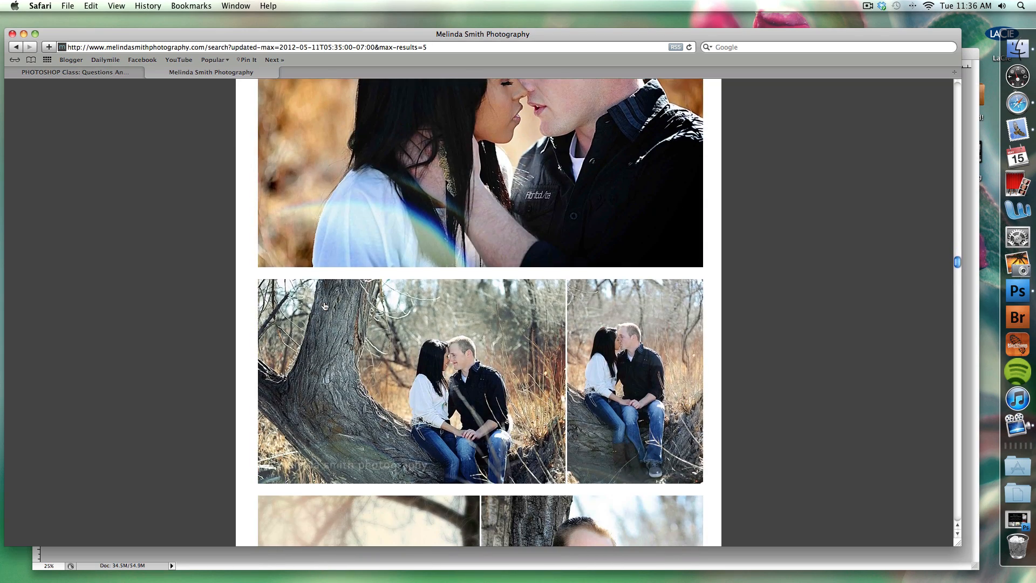
pyautogui.scroll(-15, 324, 306)
pyautogui.scroll(2, 324, 306)
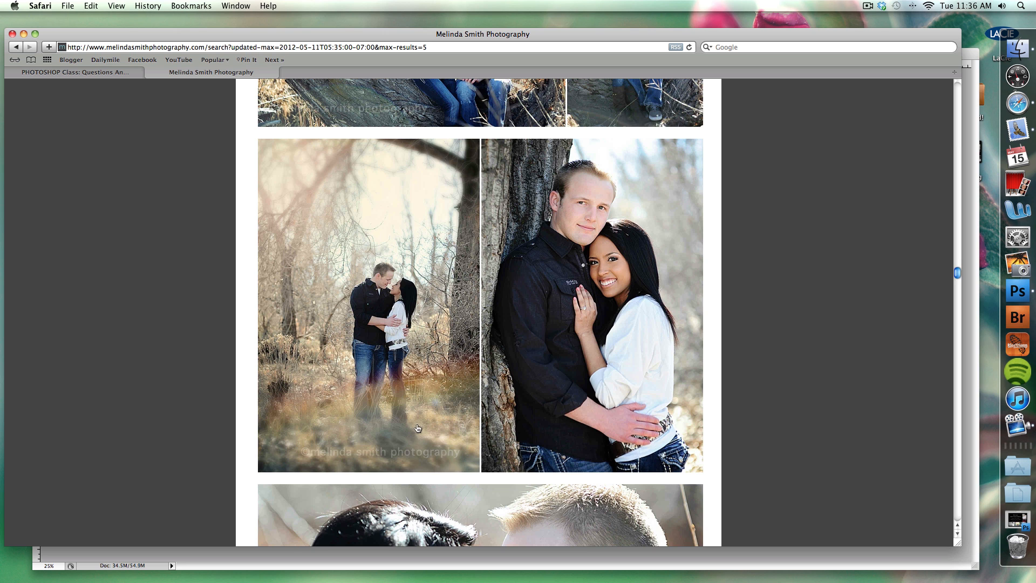
pyautogui.scroll(10, 410, 429)
pyautogui.scroll(10, 418, 428)
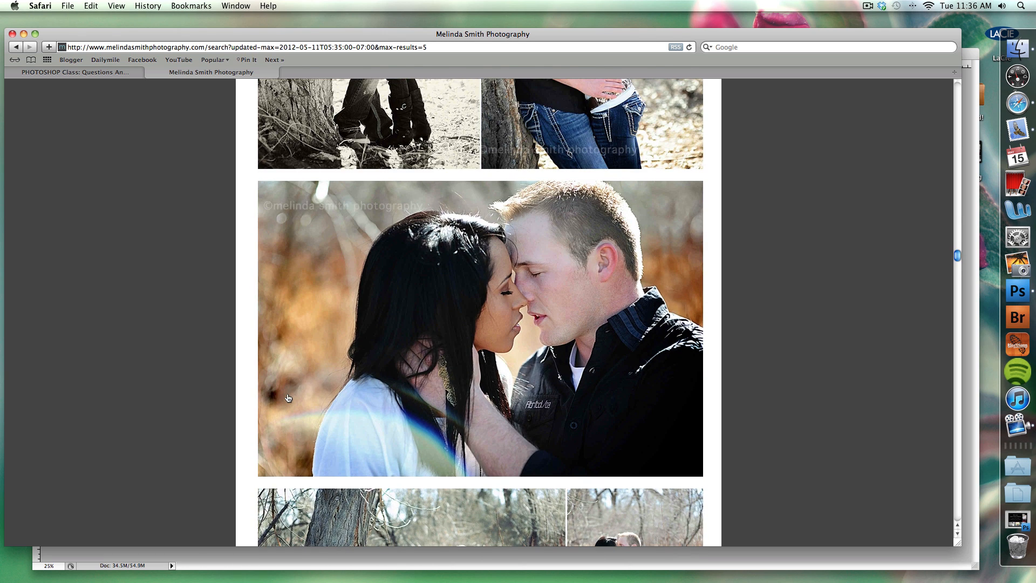
pyautogui.click(85, 76)
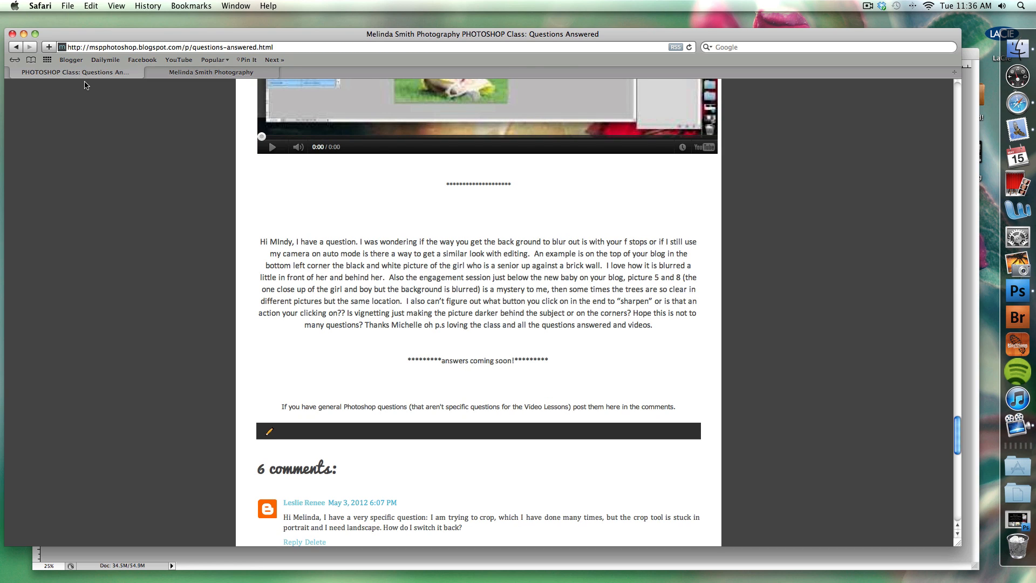
# Switch to Adobe Bridge, find the portrait Apr232012_1914.JPG among the session's photos and open it in Photoshop.
pyautogui.click(1021, 294)
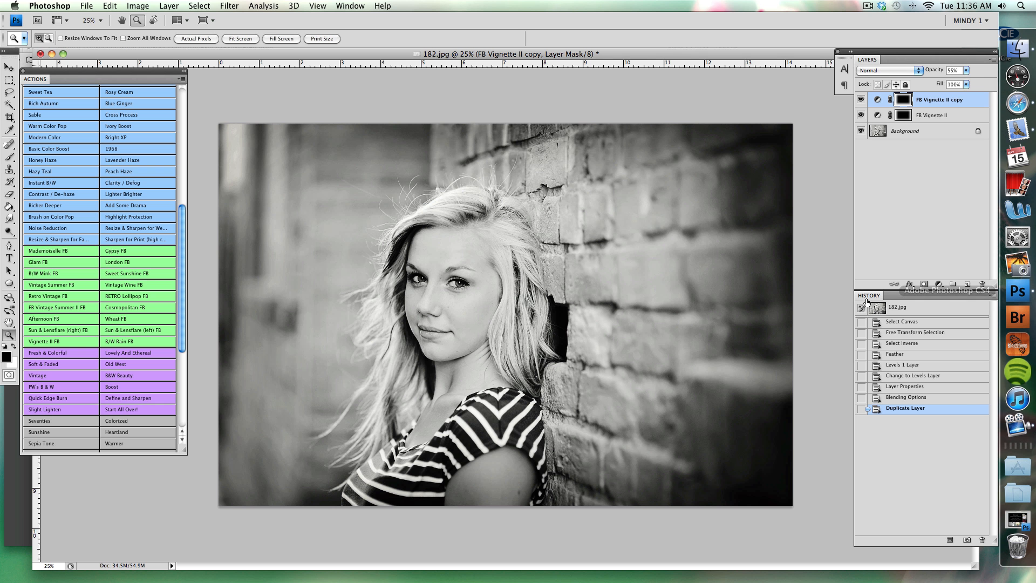
pyautogui.click(86, 6)
pyautogui.click(1017, 316)
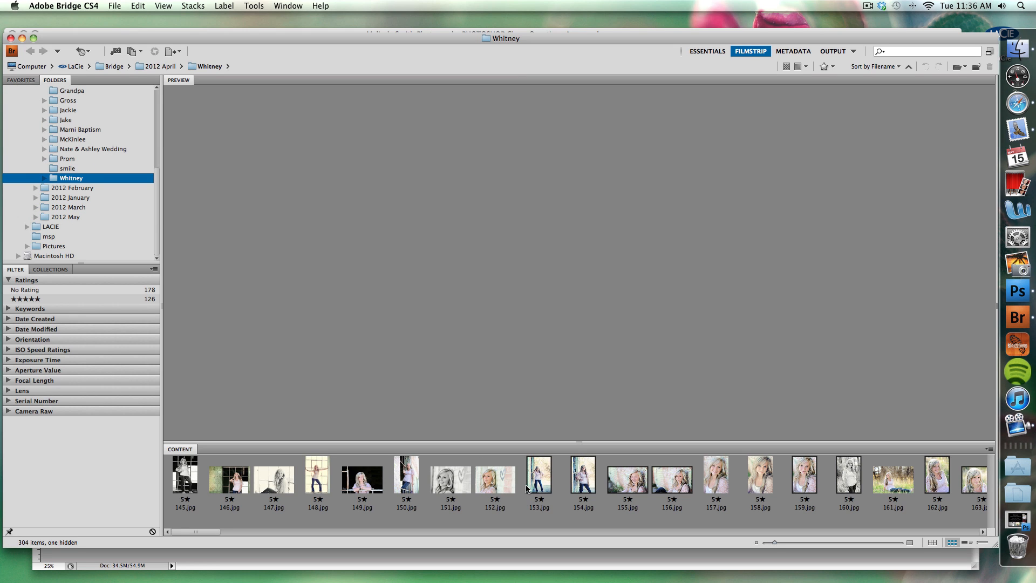
pyautogui.scroll(-4, 526, 484)
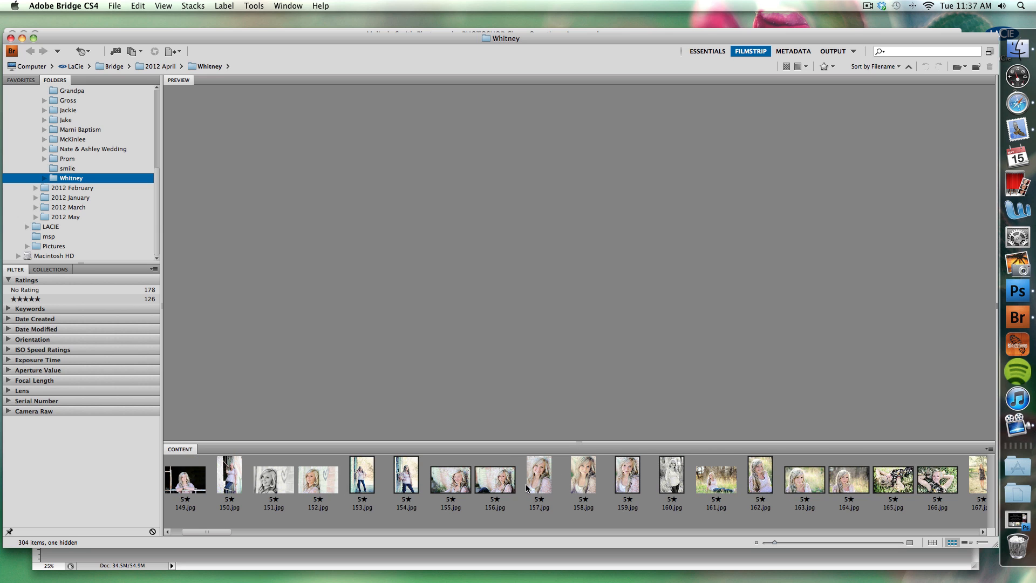
pyautogui.scroll(-20, 525, 484)
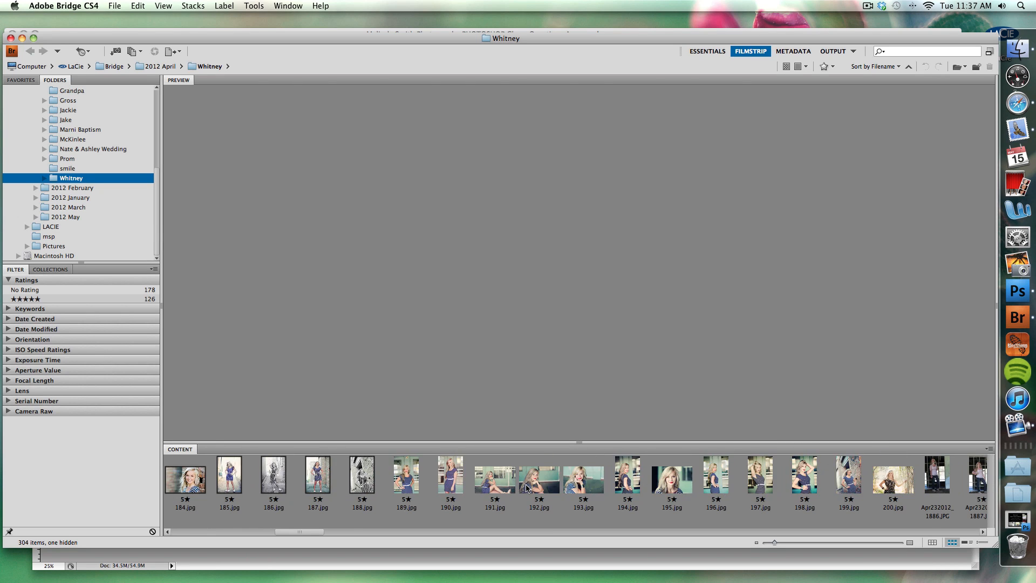
pyautogui.scroll(-13, 526, 488)
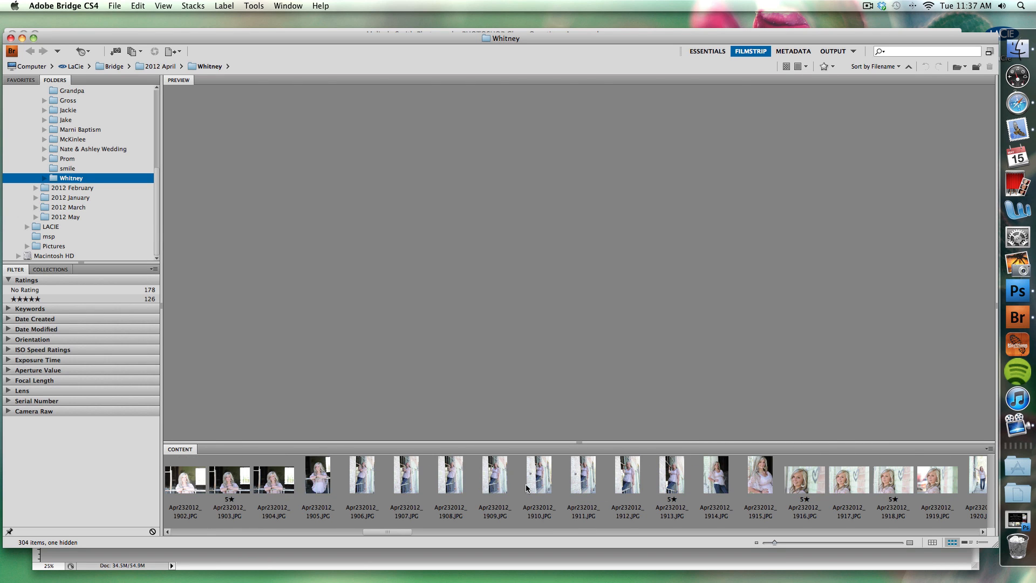
pyautogui.click(894, 484)
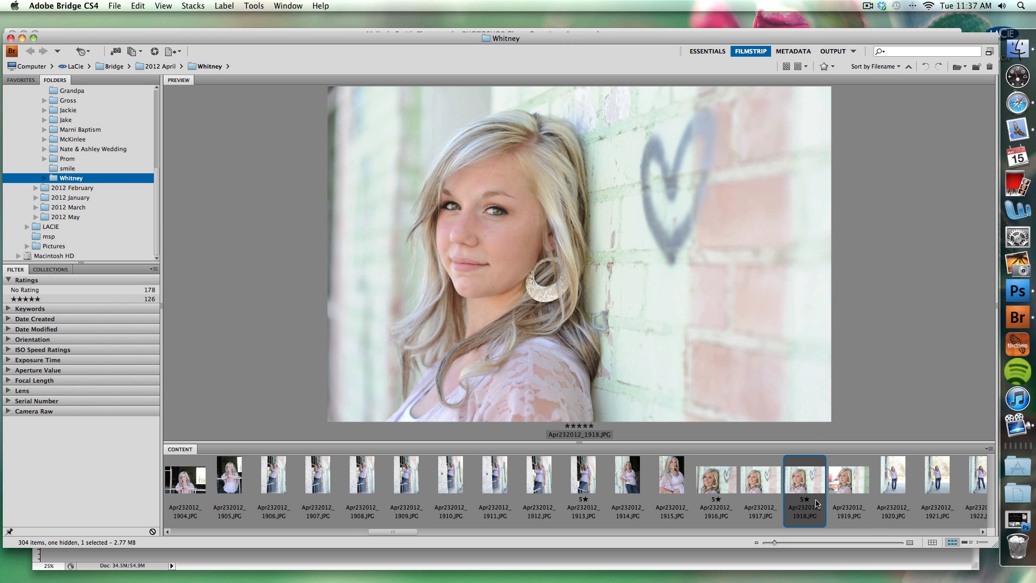
pyautogui.scroll(-3, 817, 501)
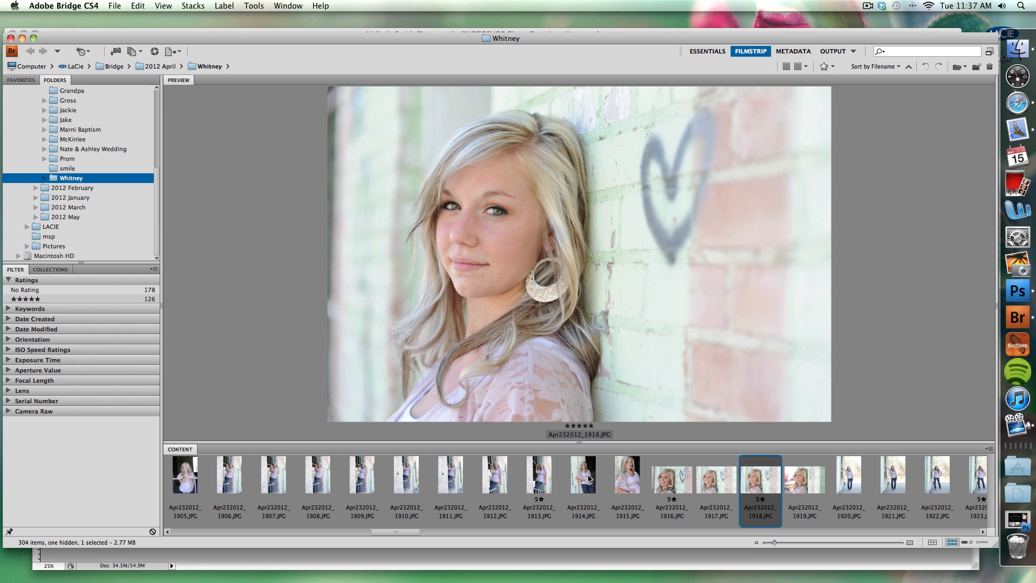
pyautogui.click(587, 478)
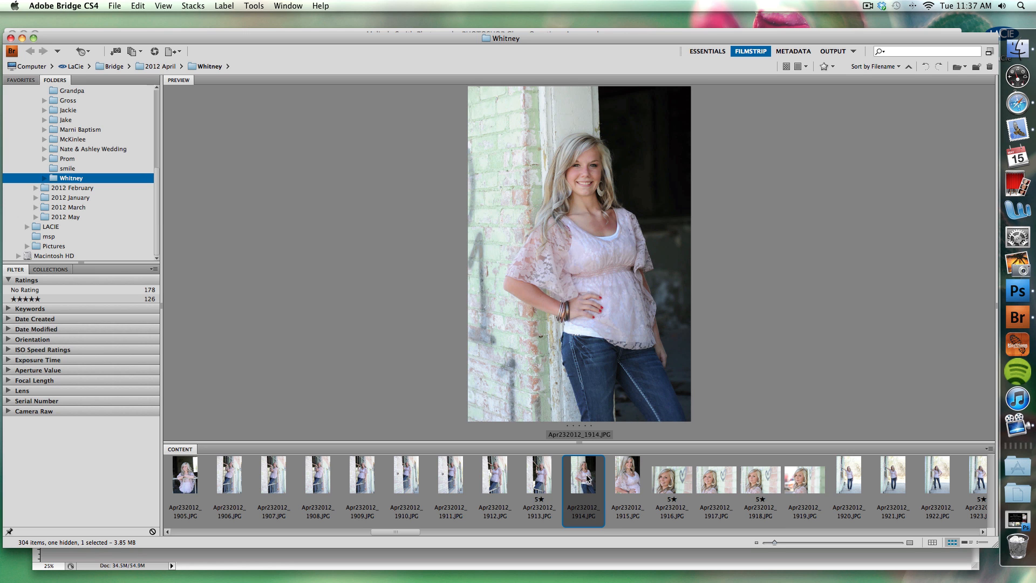
pyautogui.doubleClick(583, 474)
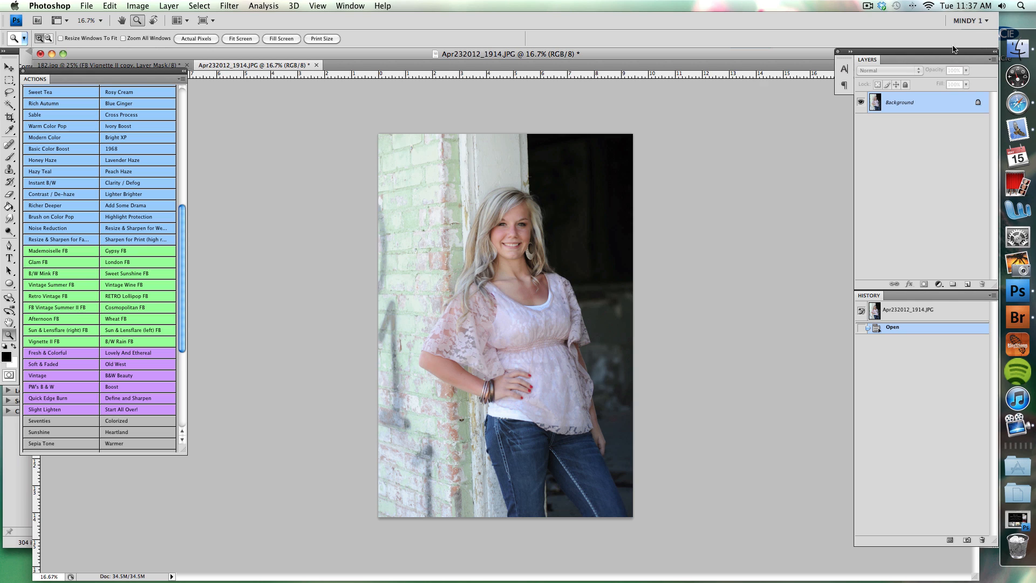
# Duplicate the Background layer and apply a Gaussian Blur with a 47.3 pixel radius to the copy.
pyautogui.moveTo(936, 102); pyautogui.dragTo(968, 283)
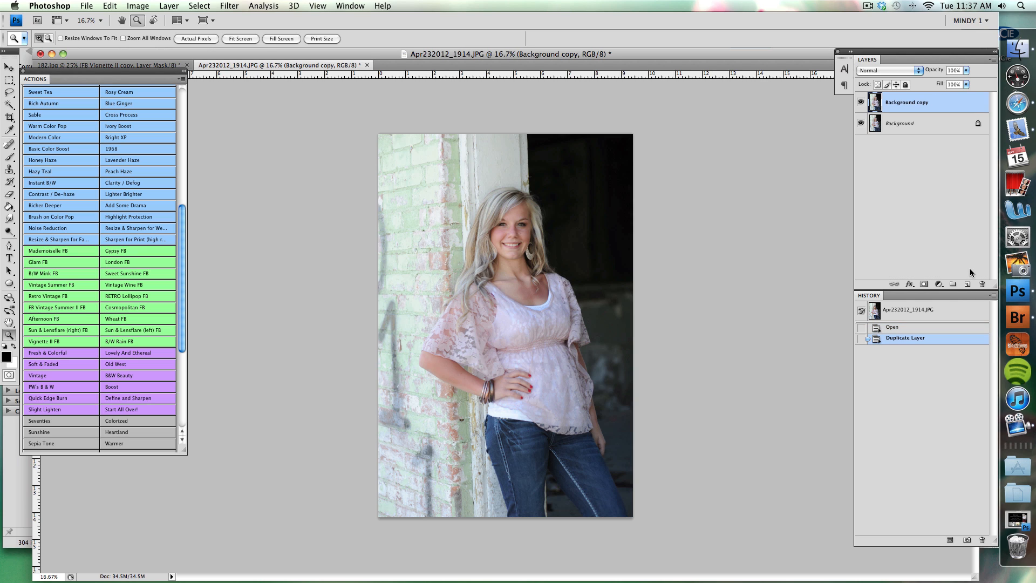
pyautogui.click(226, 7)
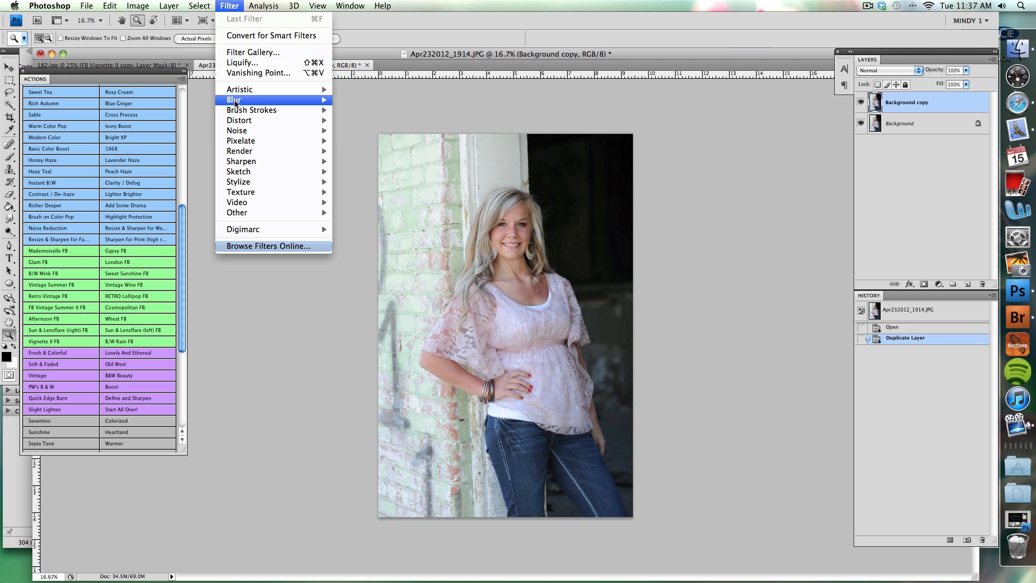
pyautogui.moveTo(268, 95)
pyautogui.click(384, 141)
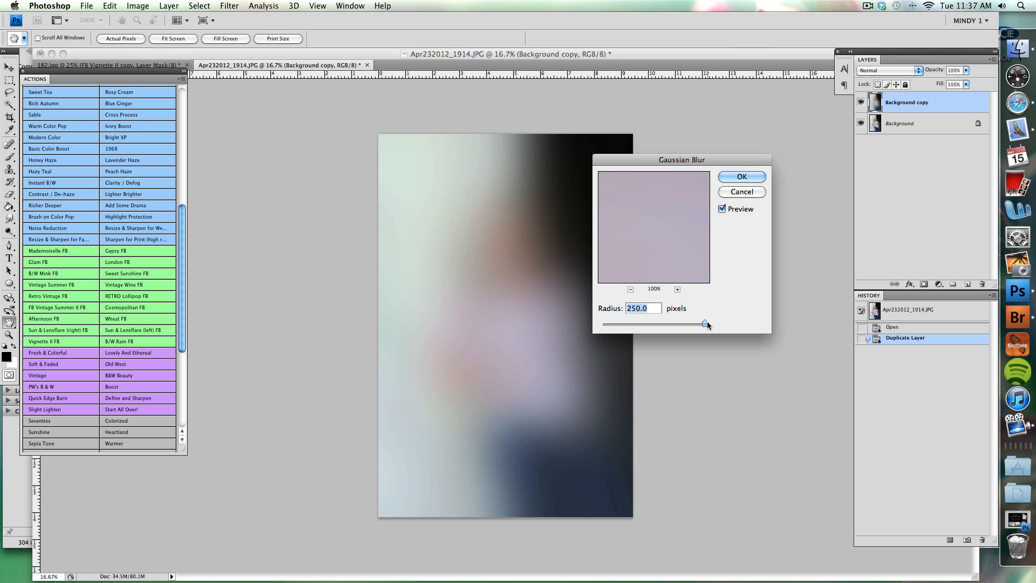
pyautogui.moveTo(706, 322); pyautogui.dragTo(665, 323)
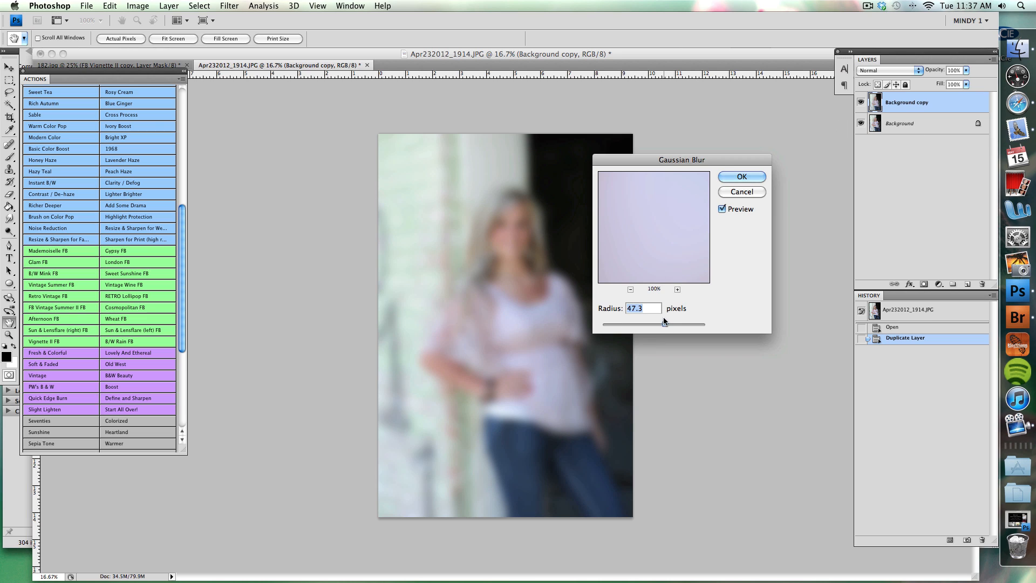
pyautogui.click(735, 178)
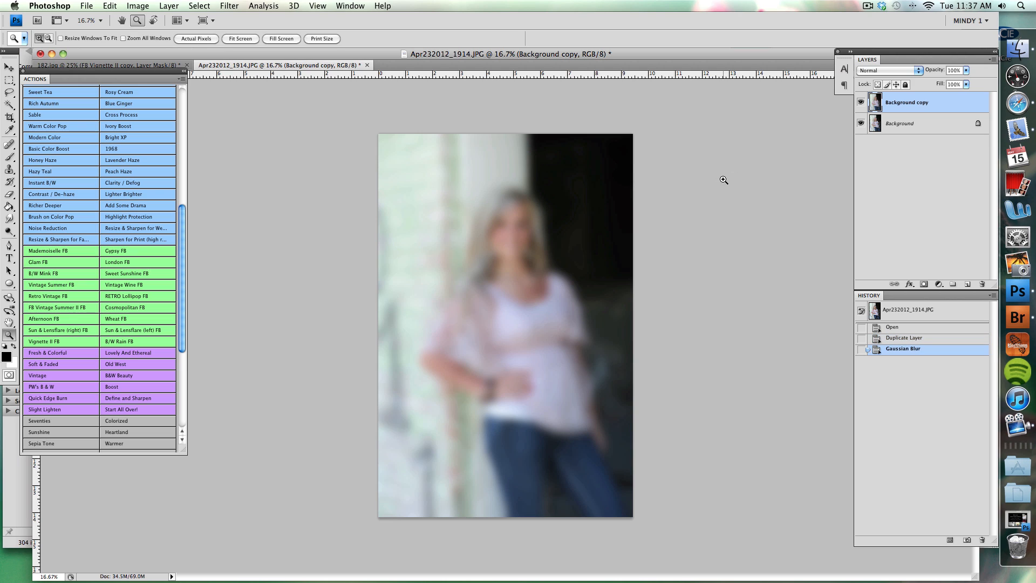
# Add a layer mask to the blurred copy, invert it to black, and ready the Brush tool with white as the foreground colour.
pyautogui.click(924, 284)
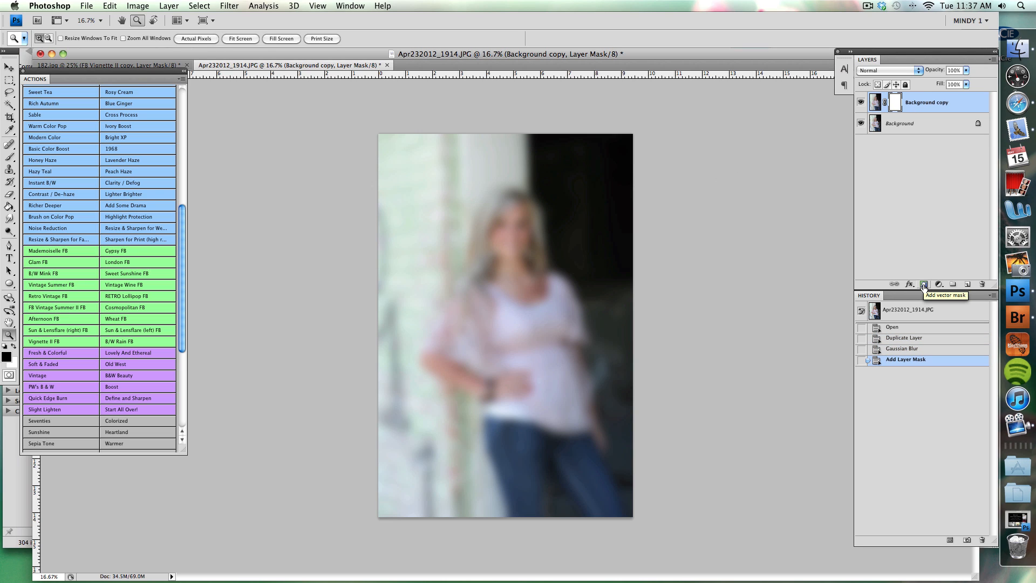
pyautogui.press('super+i')
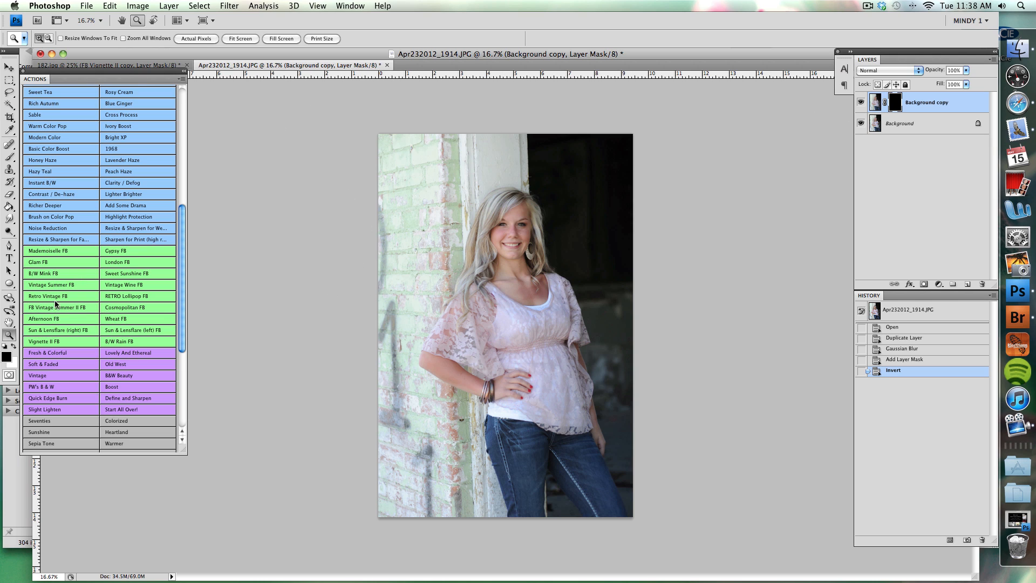
pyautogui.press('b')
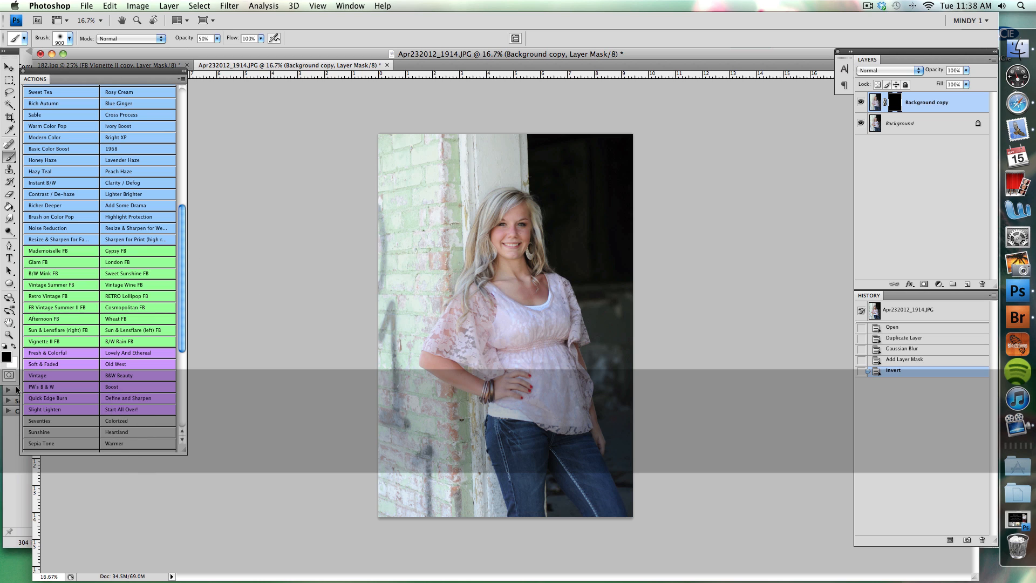
pyautogui.press('x')
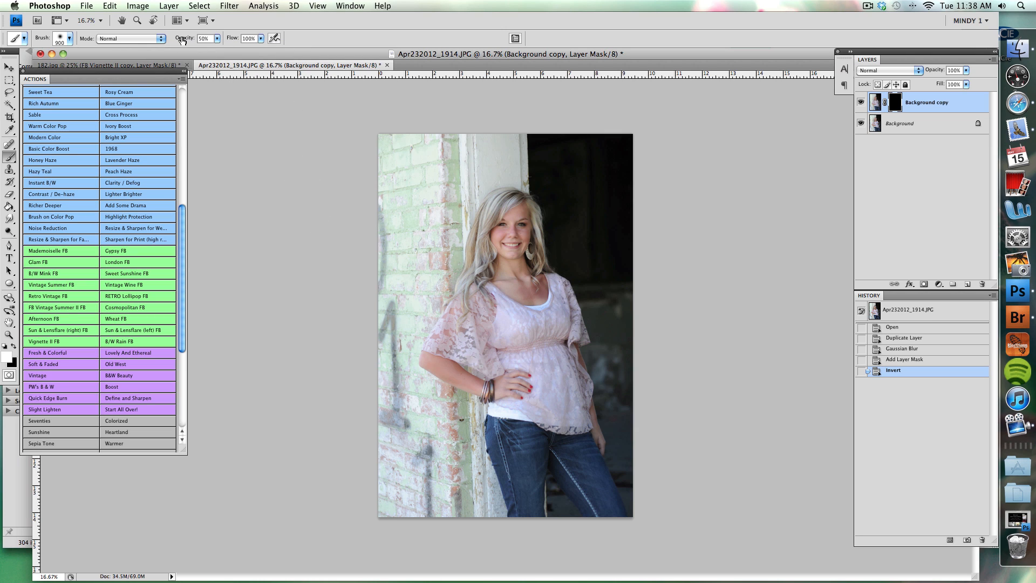
# Paint white on the mask around the subject with a 400 px brush at 35% opacity to bring in a light blur.
pyautogui.moveTo(180, 43); pyautogui.dragTo(174, 41)
pyautogui.press('[')
pyautogui.press('[')
pyautogui.press('[')
pyautogui.press('[')
pyautogui.press('[')
pyautogui.moveTo(622, 459); pyautogui.dragTo(629, 487)
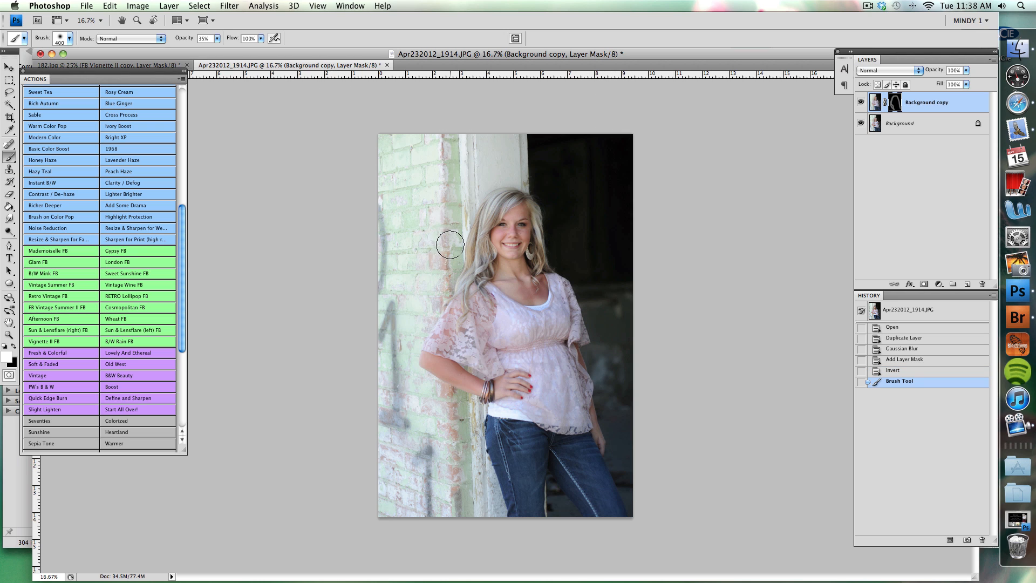
# Strengthen the blur on the brick wall and dark doorway away from the subject, using a 700 px brush at 62% opacity.
pyautogui.press(']')
pyautogui.press(']')
pyautogui.press(']')
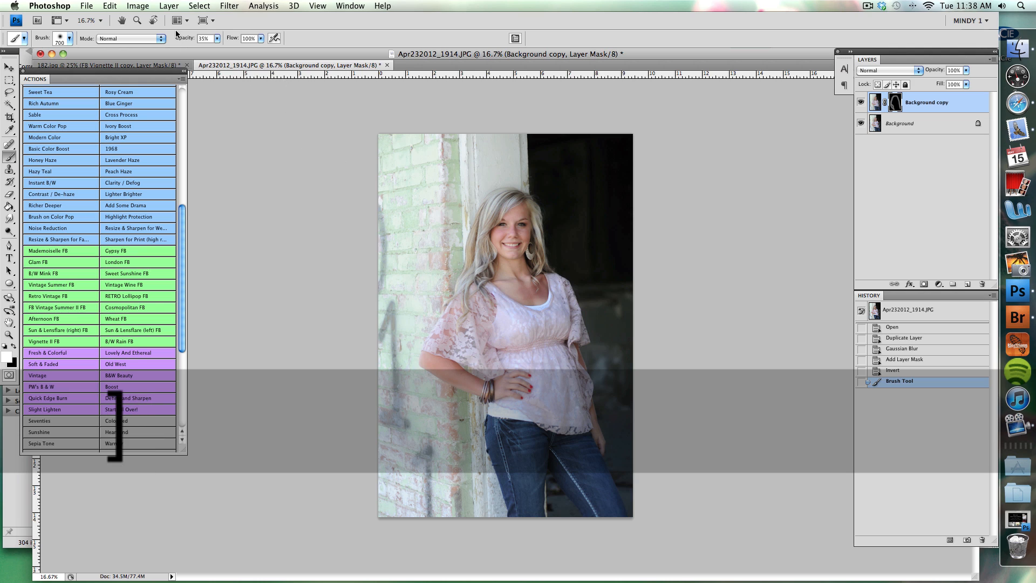
pyautogui.moveTo(178, 40); pyautogui.dragTo(192, 42)
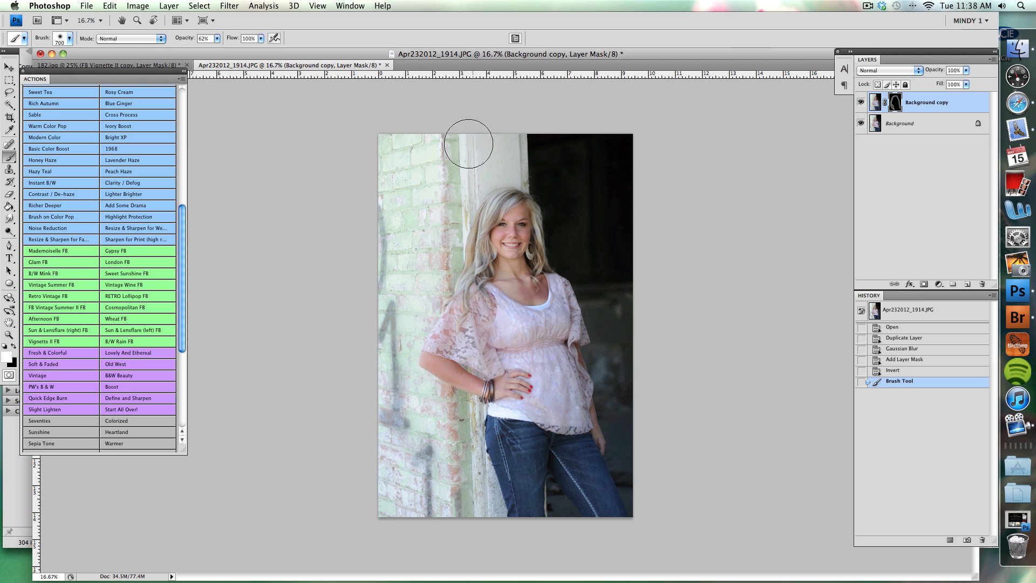
pyautogui.moveTo(410, 197)
pyautogui.mouseDown()
pyautogui.moveTo(395, 282)
pyautogui.moveTo(404, 424)
pyautogui.moveTo(424, 481)
pyautogui.moveTo(456, 474)
pyautogui.mouseUp()
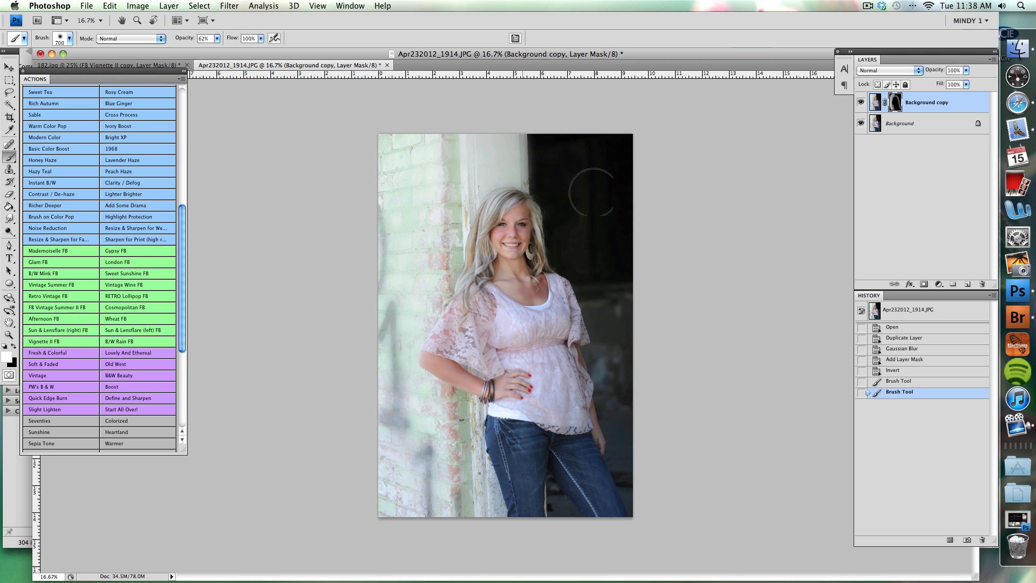
pyautogui.moveTo(664, 333); pyautogui.dragTo(663, 332)
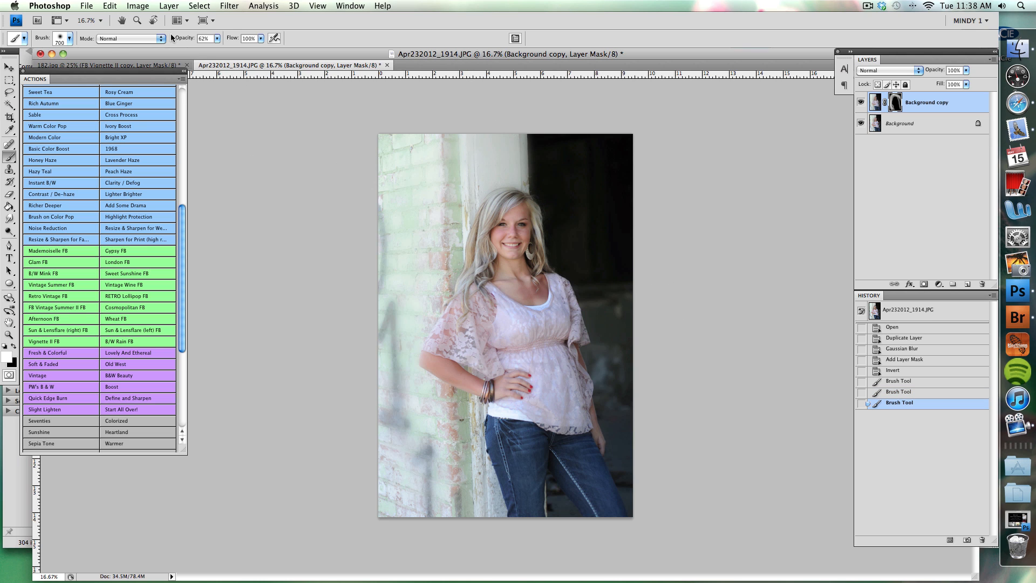
# Paint full blur over the photo's outer background areas with the brush at 100% opacity, and set the blurred layer's opacity to 77%.
pyautogui.moveTo(178, 40); pyautogui.dragTo(214, 42)
pyautogui.moveTo(400, 128); pyautogui.dragTo(346, 219)
pyautogui.moveTo(427, 97)
pyautogui.mouseDown()
pyautogui.moveTo(367, 250)
pyautogui.moveTo(356, 382)
pyautogui.moveTo(393, 516)
pyautogui.moveTo(437, 552)
pyautogui.mouseUp()
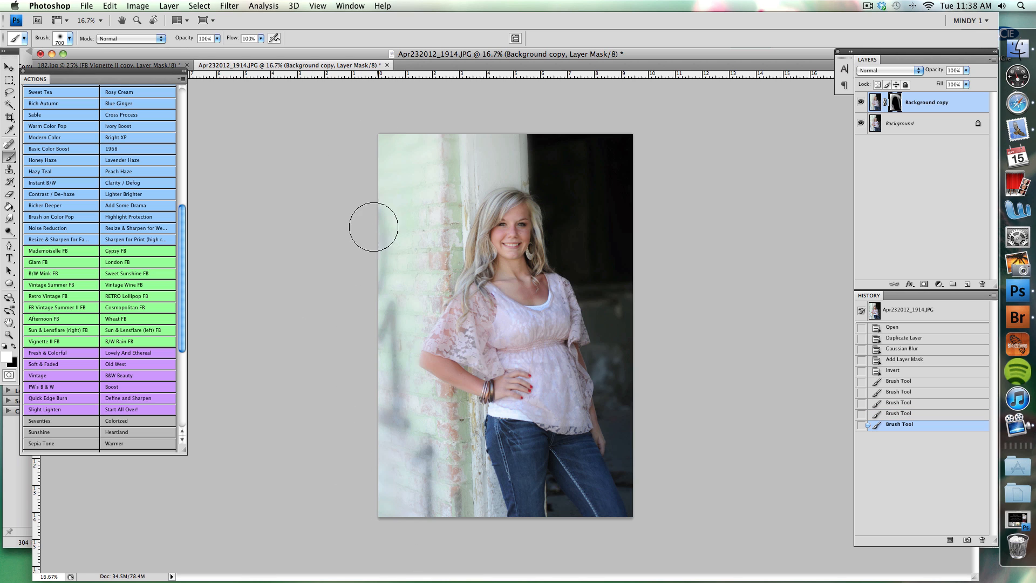
pyautogui.moveTo(558, 569); pyautogui.dragTo(556, 564)
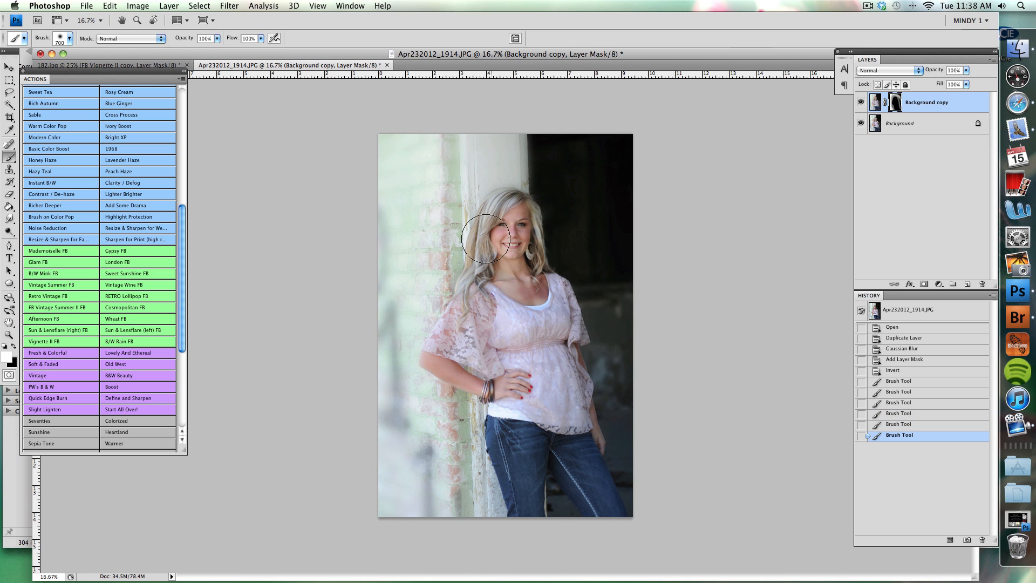
pyautogui.click(597, 152)
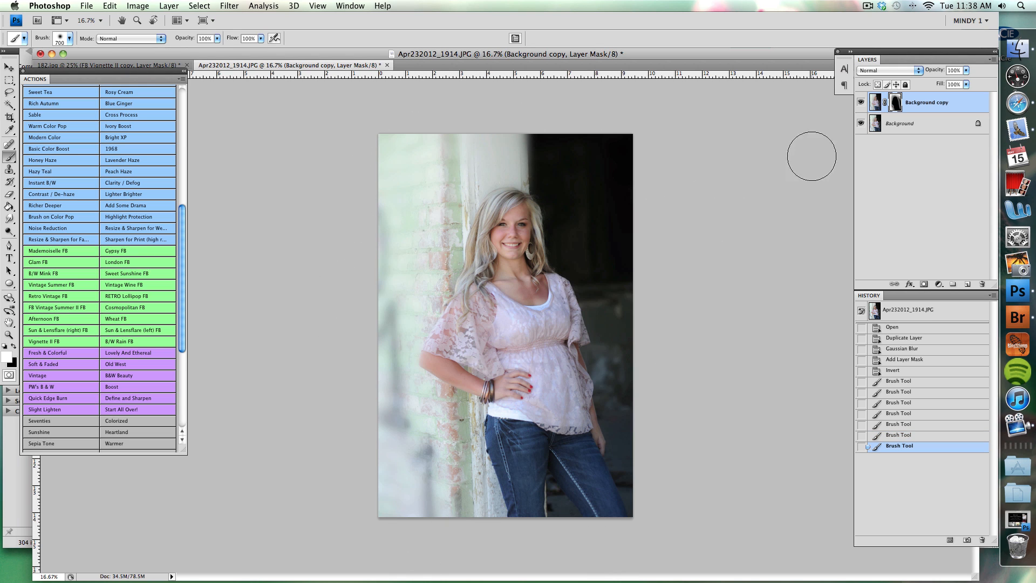
pyautogui.moveTo(934, 73); pyautogui.dragTo(921, 72)
# Compare the portrait with and without the blurred layer, and set that layer's opacity to 100%.
pyautogui.click(860, 102)
pyautogui.click(861, 102)
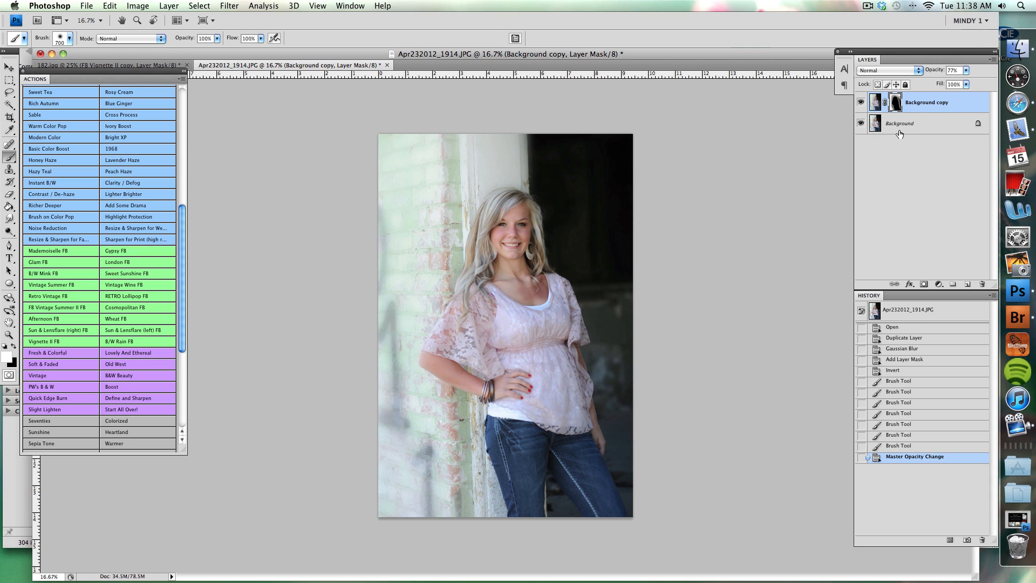
pyautogui.click(862, 104)
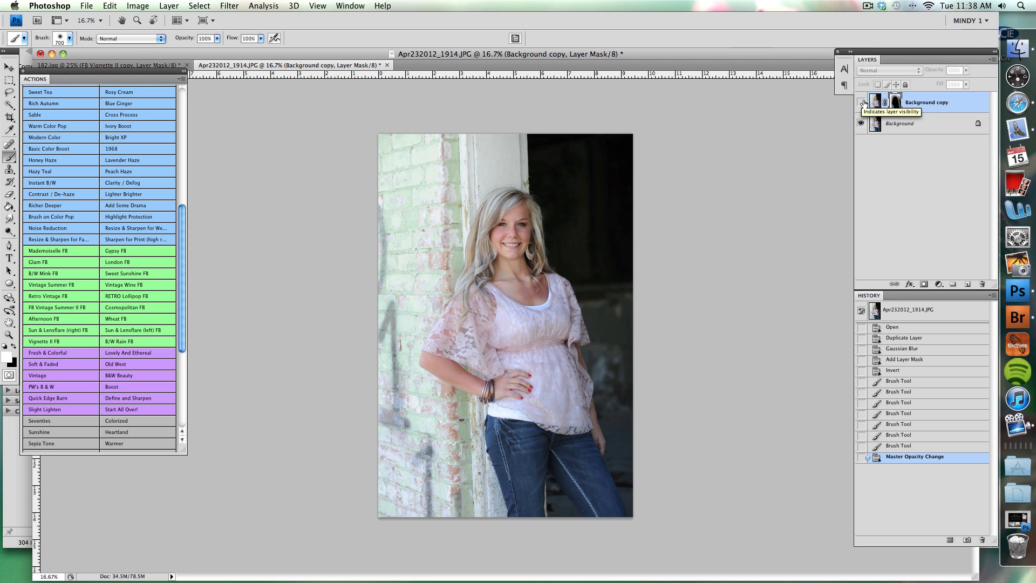
pyautogui.click(862, 103)
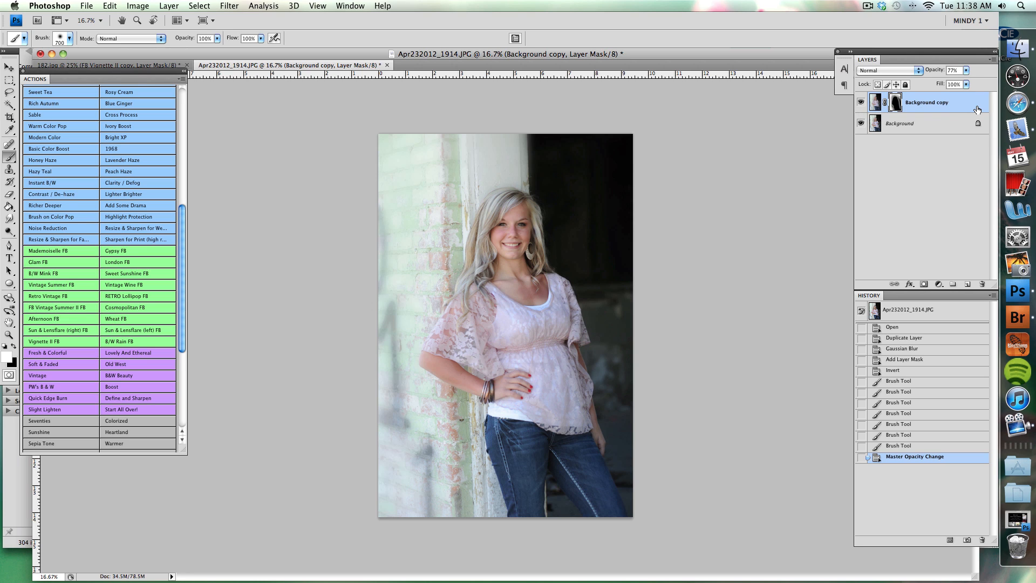
pyautogui.moveTo(934, 72); pyautogui.dragTo(976, 75)
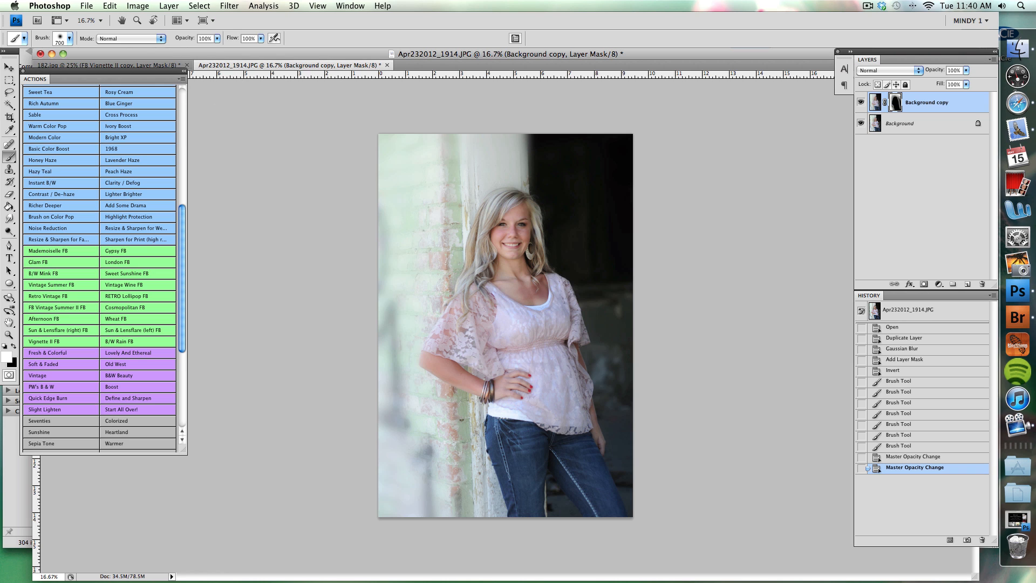
# Bring up the black-and-white photo 182.jpg and revert it to its opening state from the history snapshot.
pyautogui.click(102, 66)
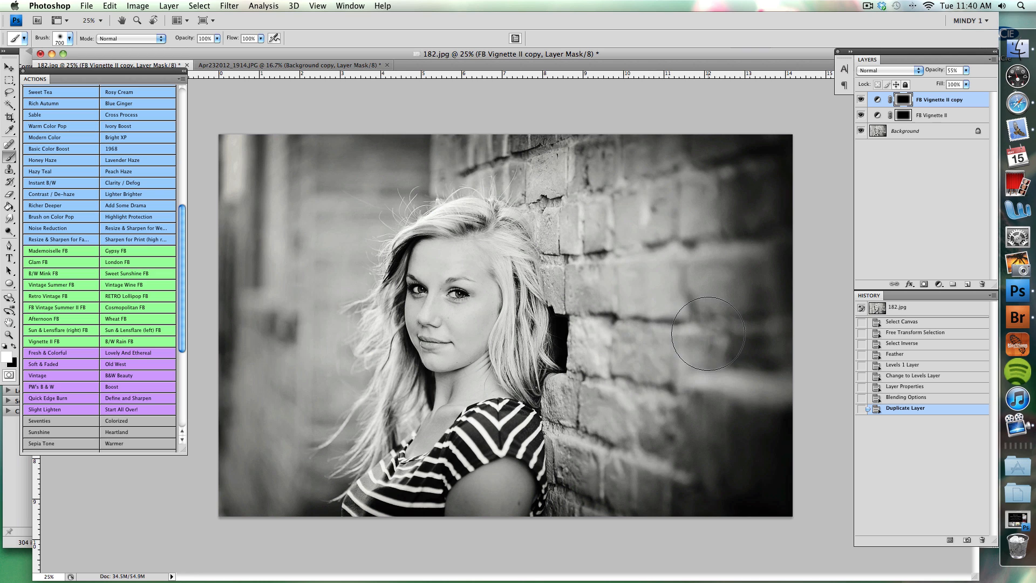
pyautogui.click(891, 308)
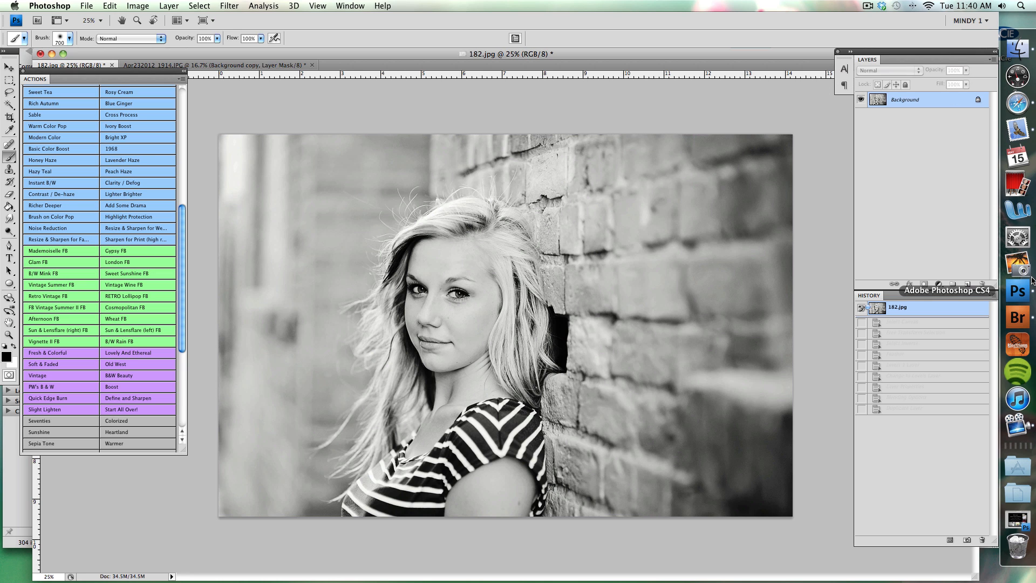
# Switch to Safari and look through the photography blog's engagement session for close-up portraits with blurred backgrounds.
pyautogui.click(1022, 103)
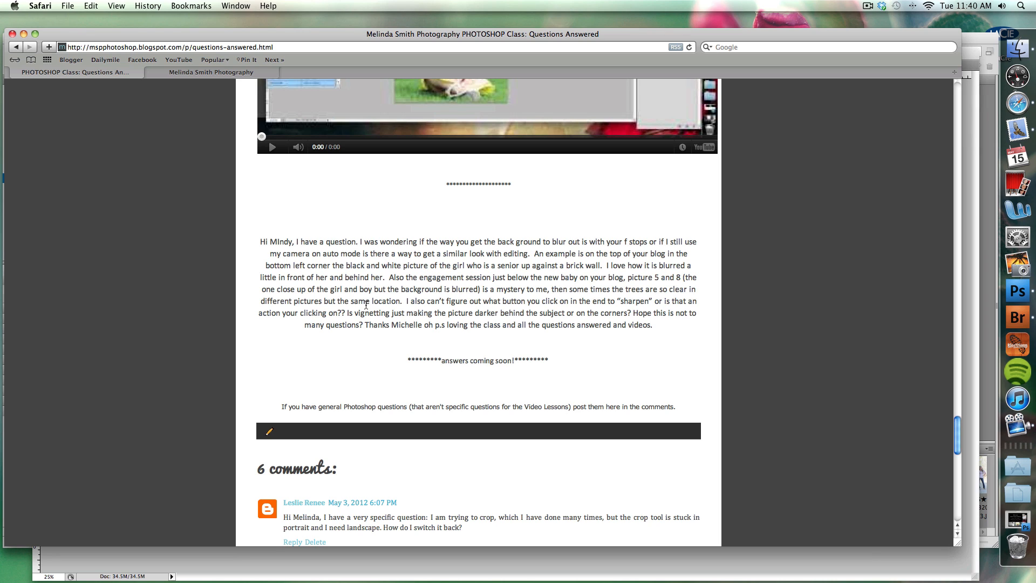
pyautogui.click(233, 72)
pyautogui.scroll(-5, 407, 281)
pyautogui.scroll(15, 408, 280)
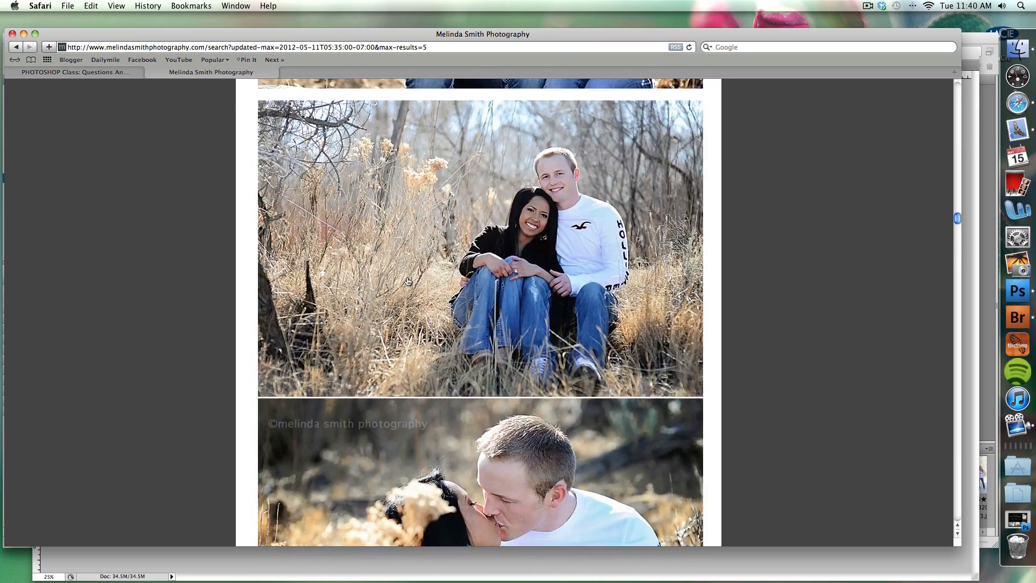
pyautogui.scroll(5, 408, 281)
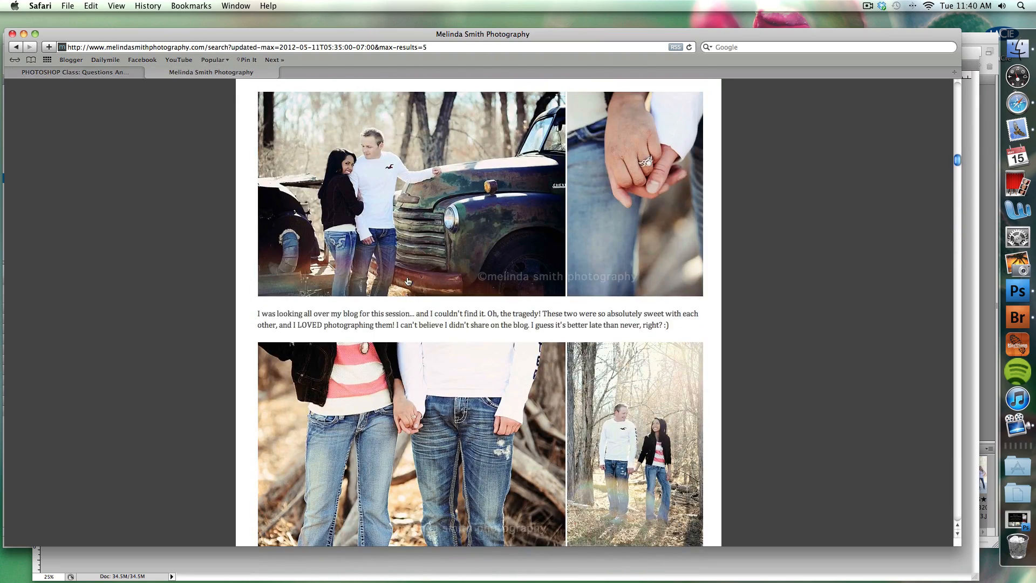
pyautogui.scroll(-8, 408, 281)
pyautogui.scroll(-10, 554, 354)
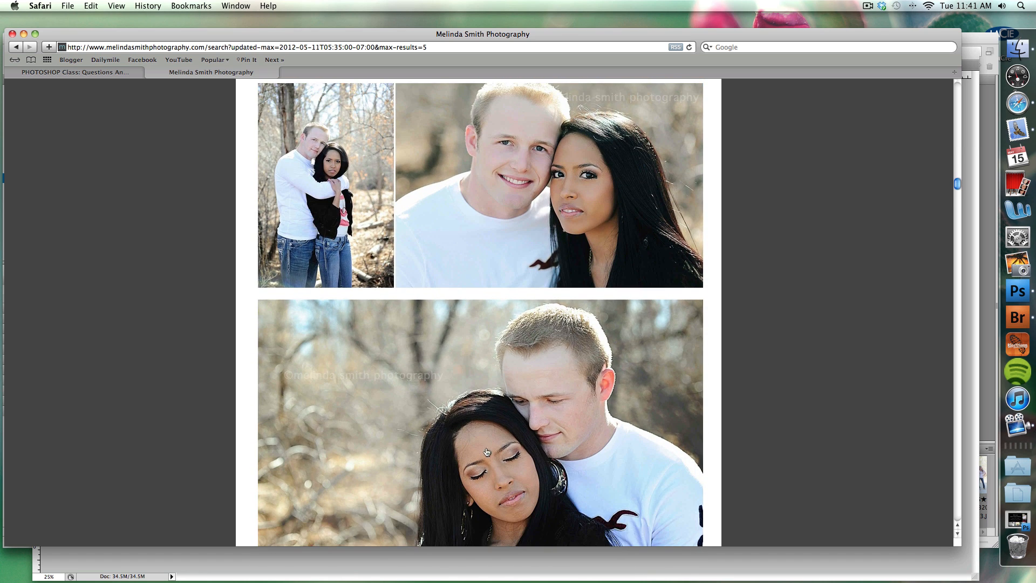
pyautogui.scroll(-2, 536, 460)
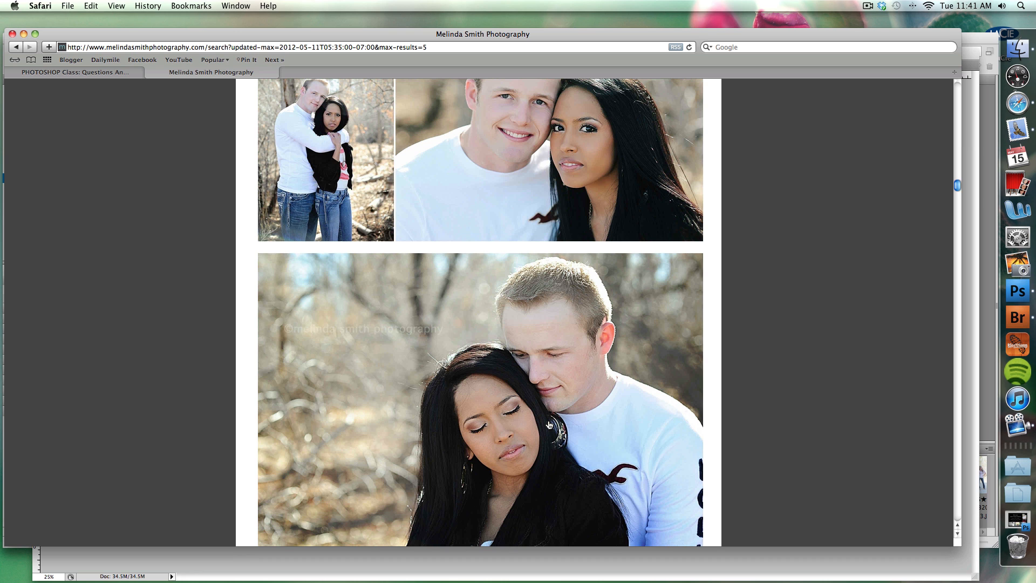
# Compare the background blur in the couple's close-ups with that in their full-length and seated outdoor photos.
pyautogui.scroll(8, 509, 380)
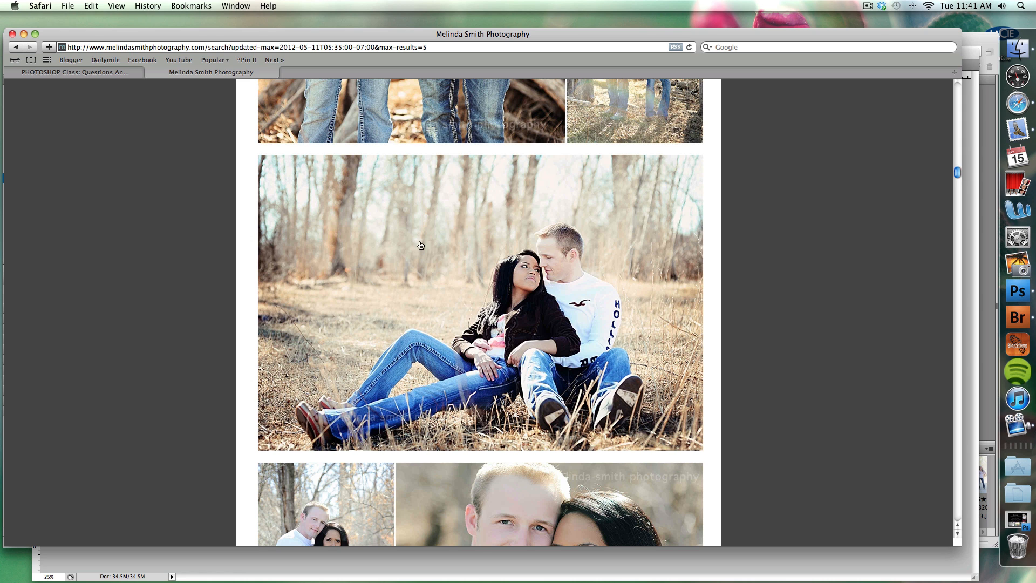
pyautogui.scroll(-2, 446, 231)
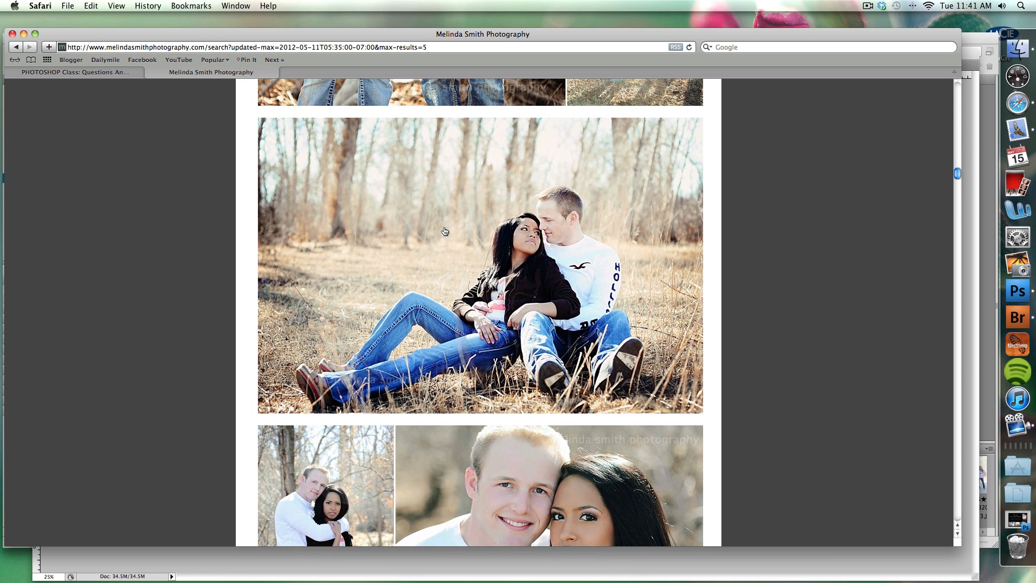
pyautogui.scroll(-10, 445, 231)
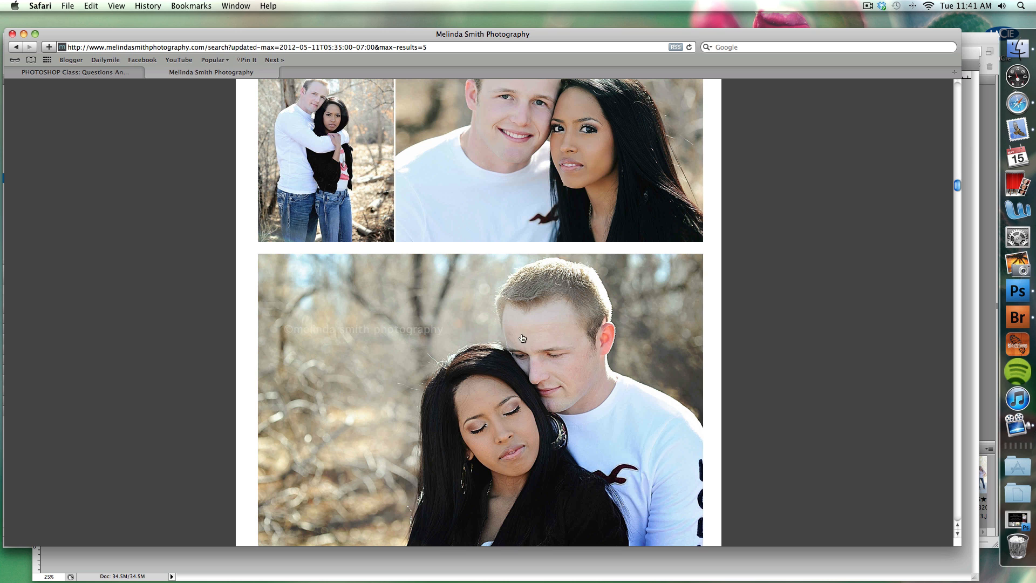
pyautogui.scroll(3, 485, 227)
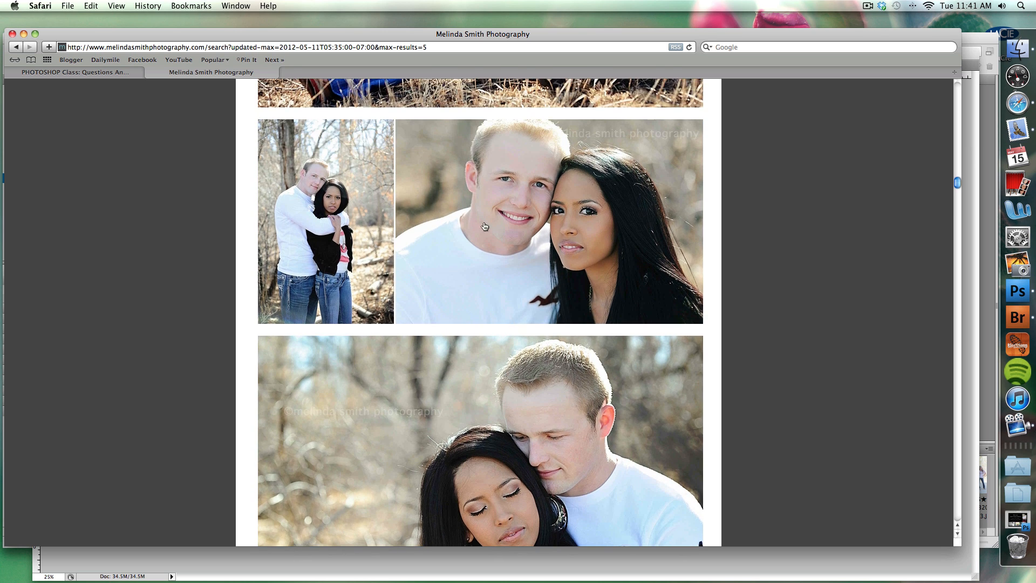
pyautogui.scroll(-5, 424, 330)
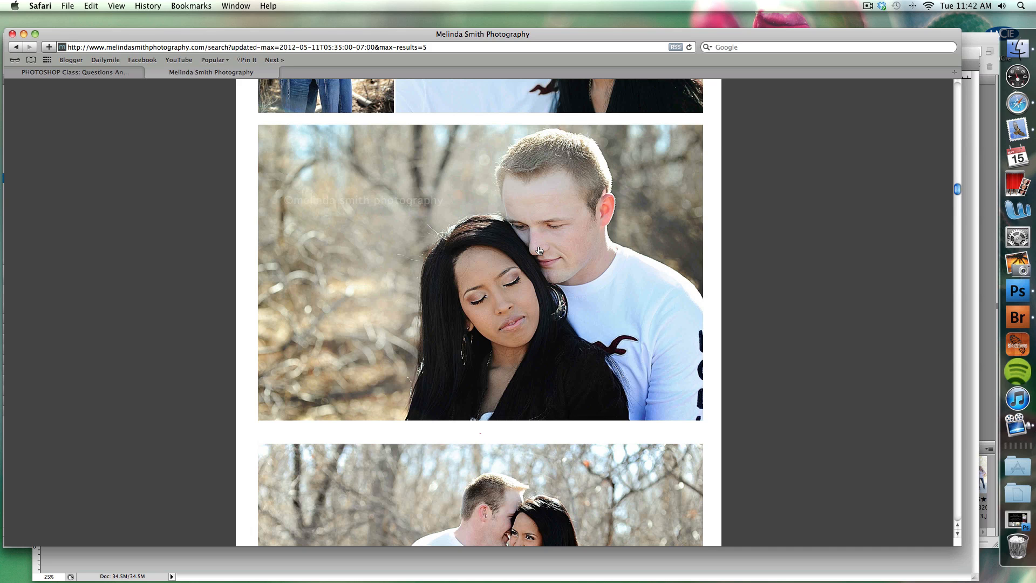
pyautogui.scroll(-5, 539, 250)
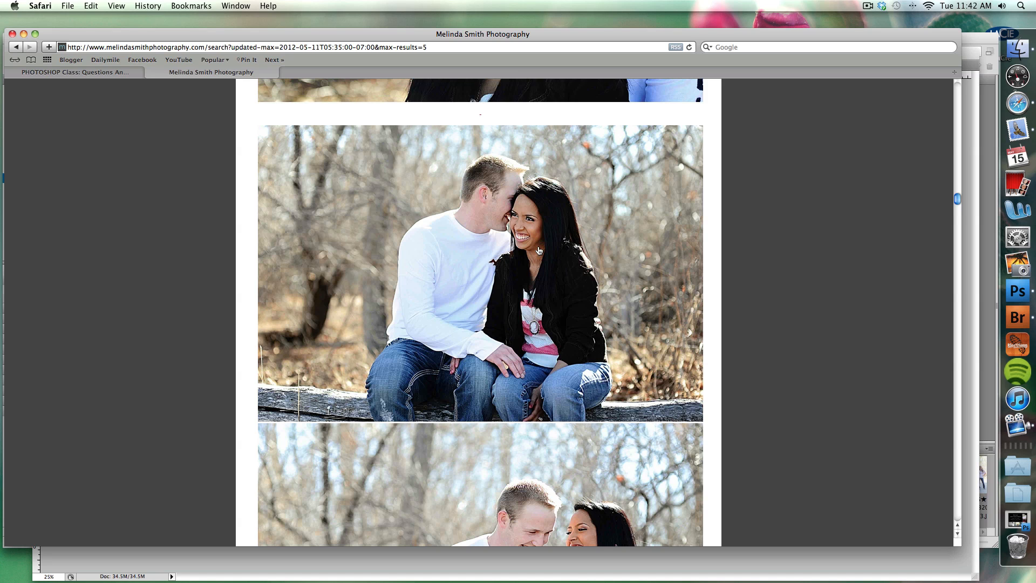
pyautogui.scroll(1, 539, 250)
pyautogui.scroll(-4, 539, 251)
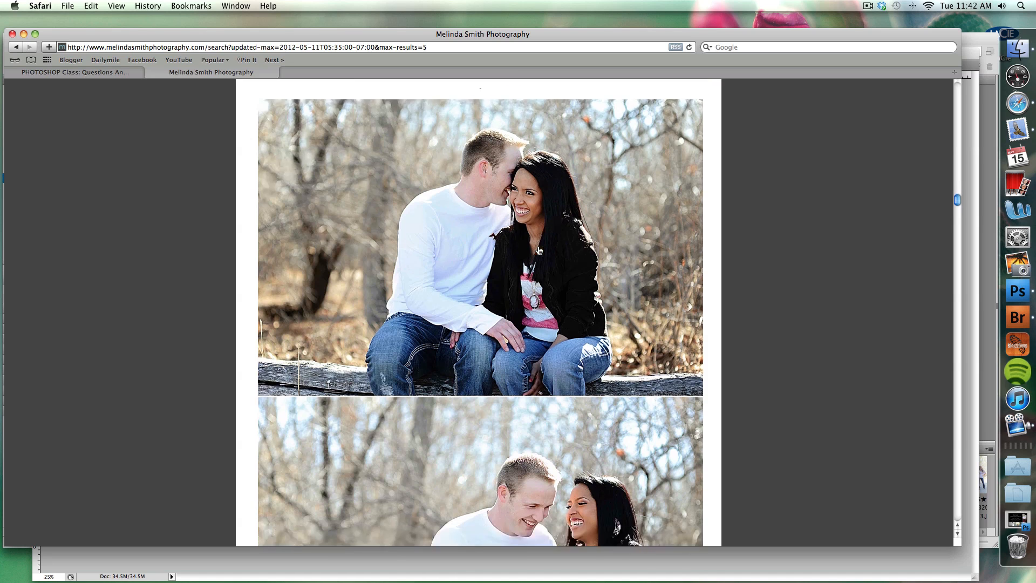
pyautogui.scroll(-6, 461, 278)
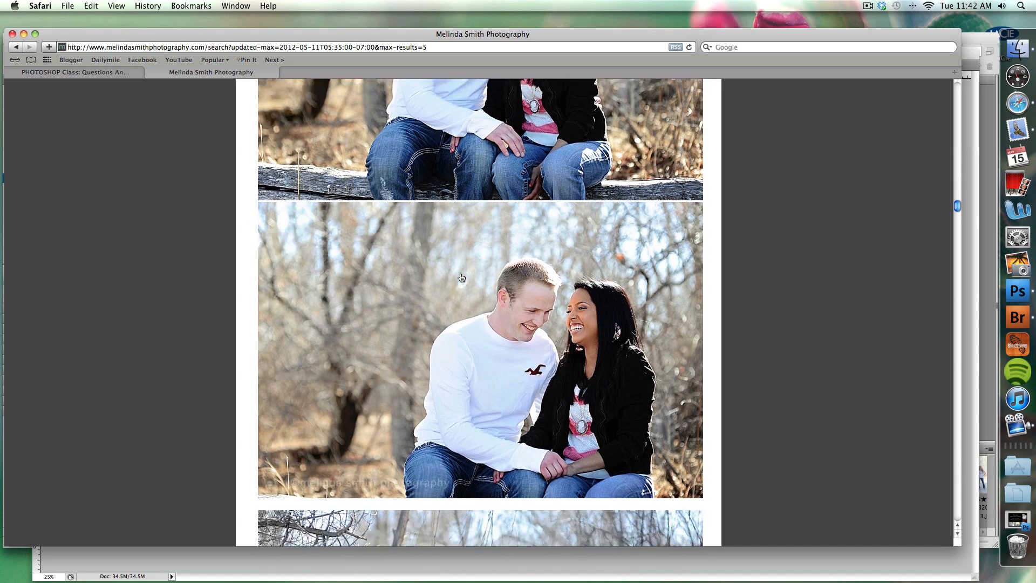
pyautogui.scroll(-1, 462, 277)
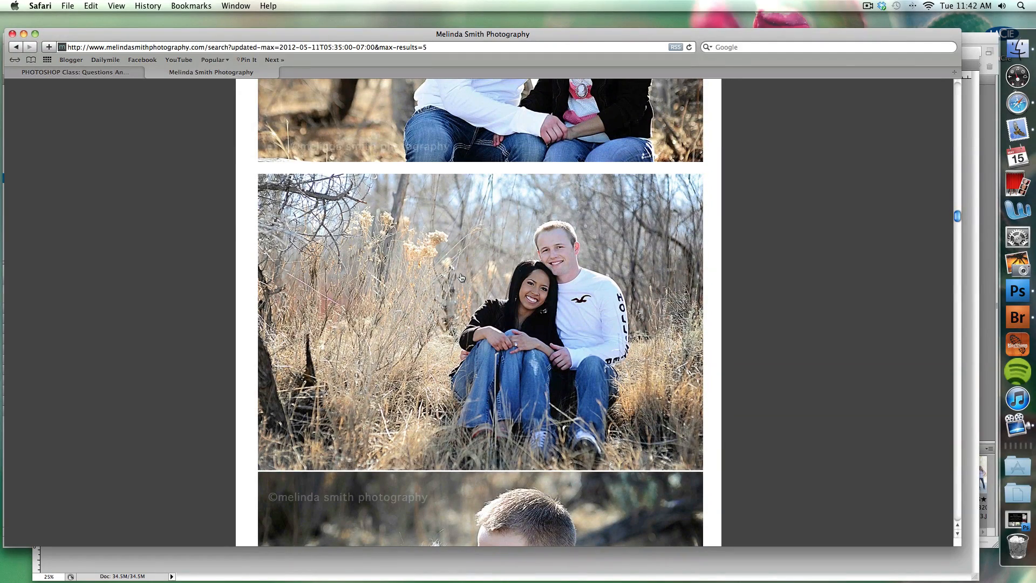
pyautogui.scroll(-6, 646, 189)
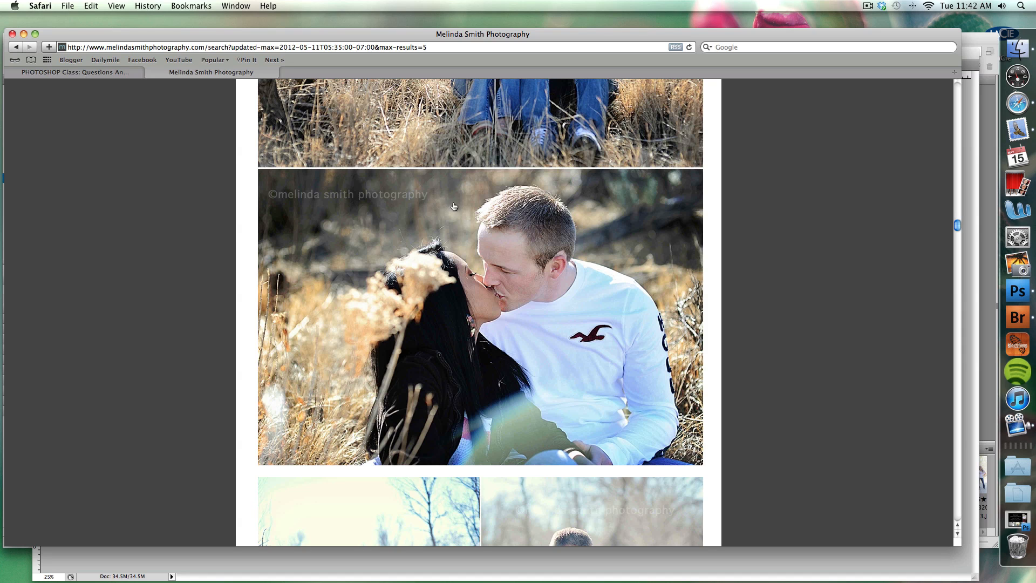
pyautogui.scroll(5, 655, 201)
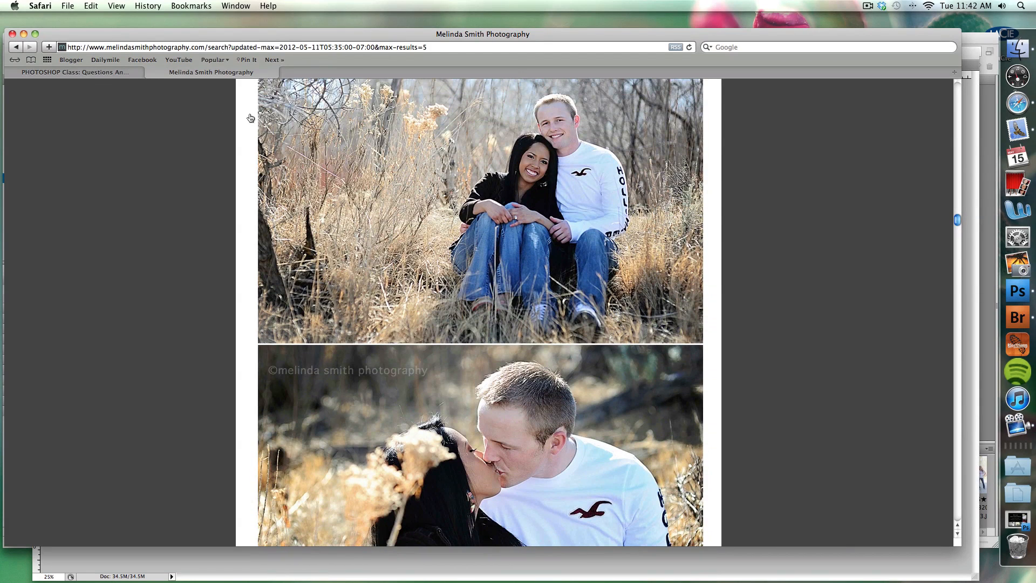
# Revisit the reader's question on the class page, then switch to Photoshop and look through the action buttons for sharpening actions.
pyautogui.click(90, 73)
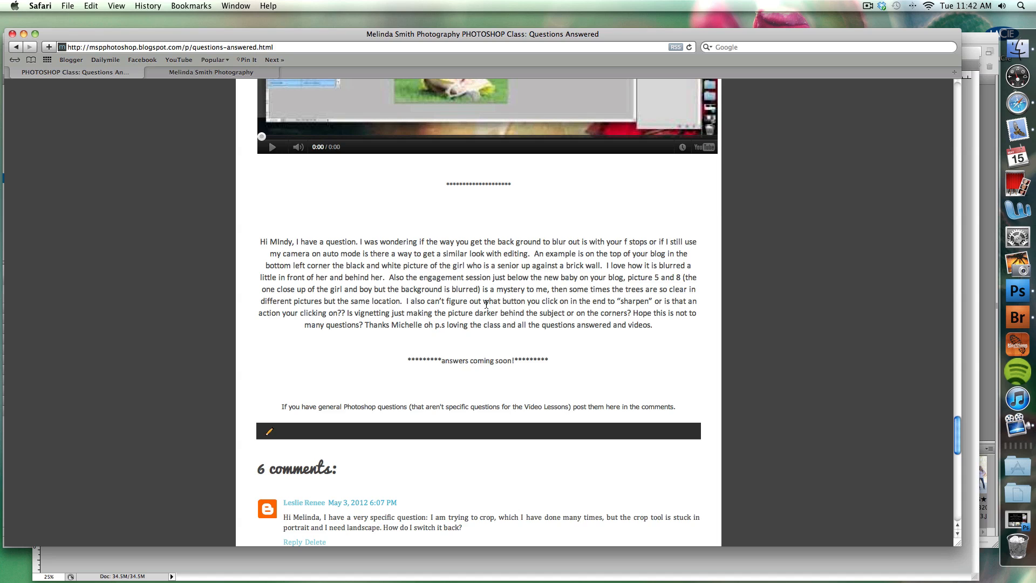
pyautogui.click(1017, 291)
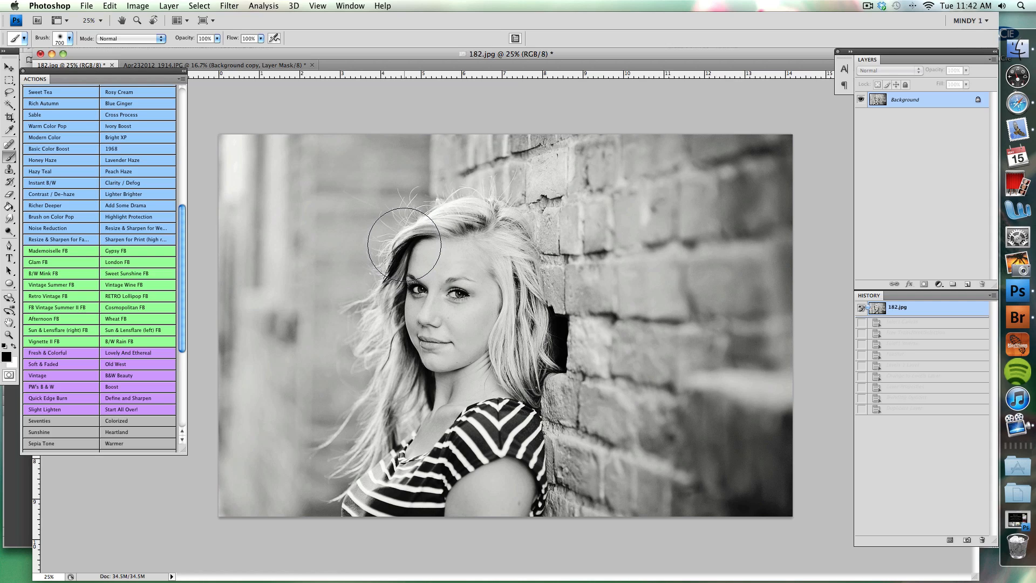
pyautogui.scroll(-5, 128, 259)
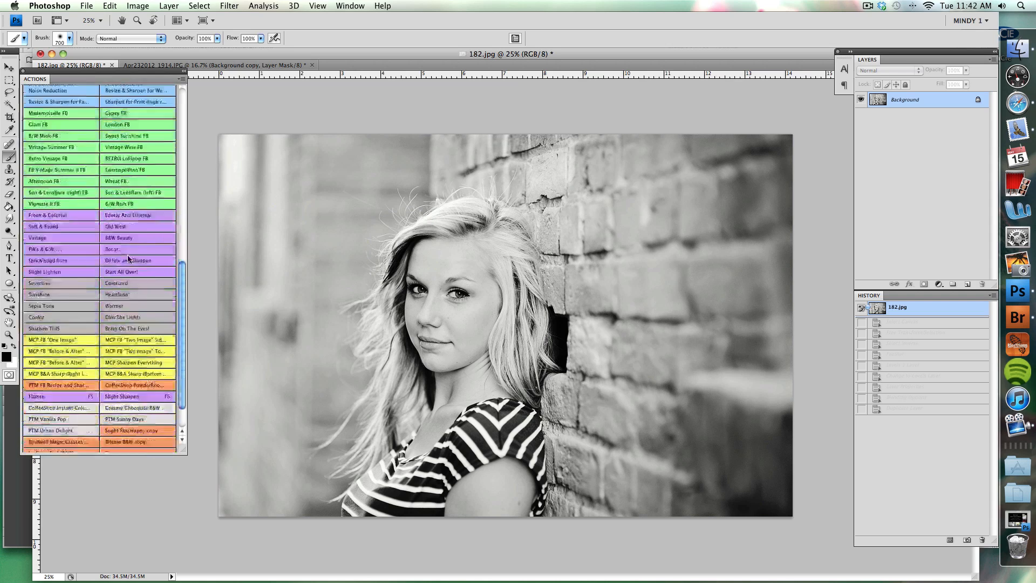
pyautogui.scroll(10, 129, 259)
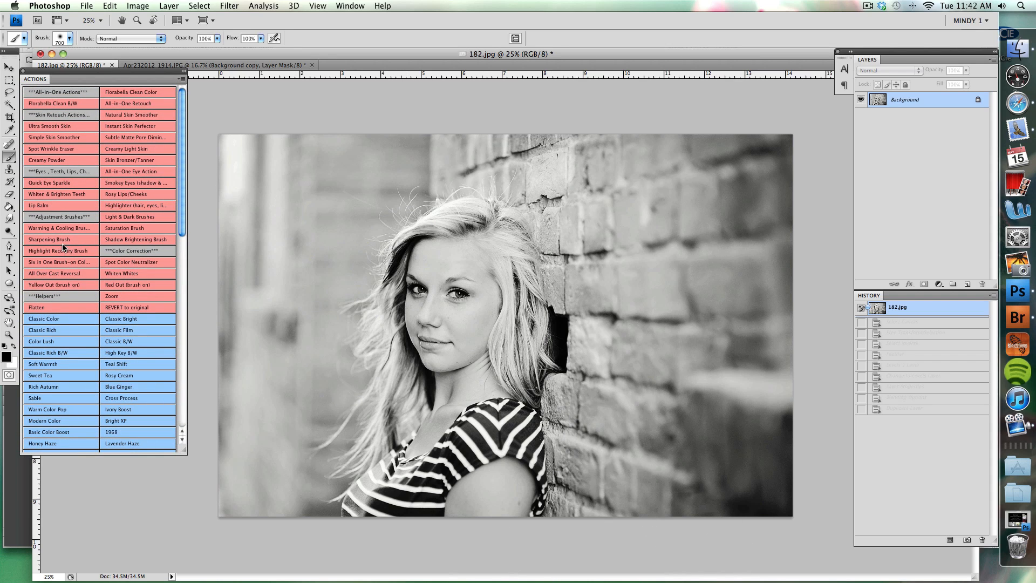
pyautogui.scroll(-10, 62, 247)
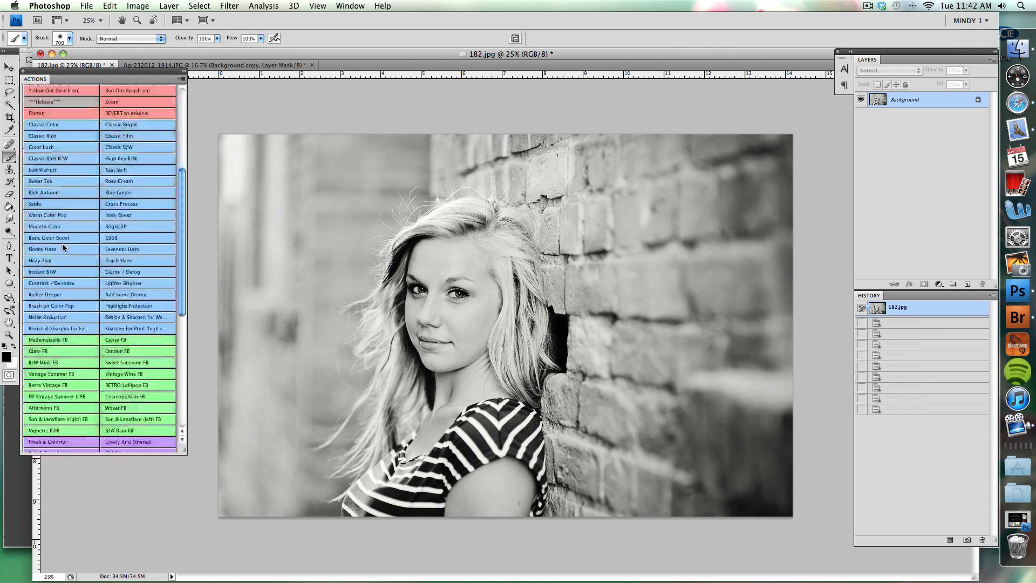
pyautogui.scroll(-4, 62, 247)
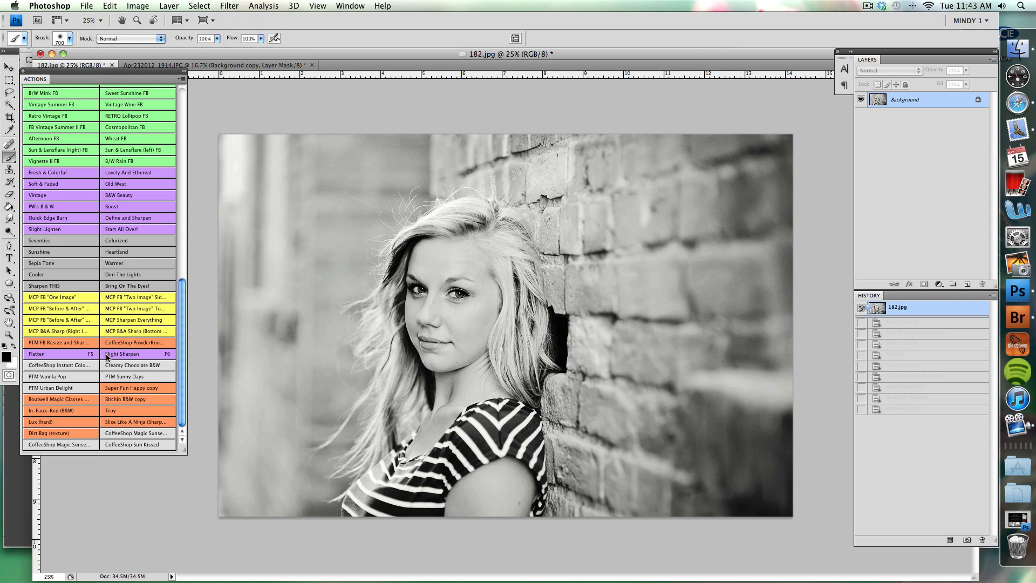
# Turn off Button Mode for the actions and select the Slight Sharpen action in the list.
pyautogui.click(185, 80)
pyautogui.click(224, 81)
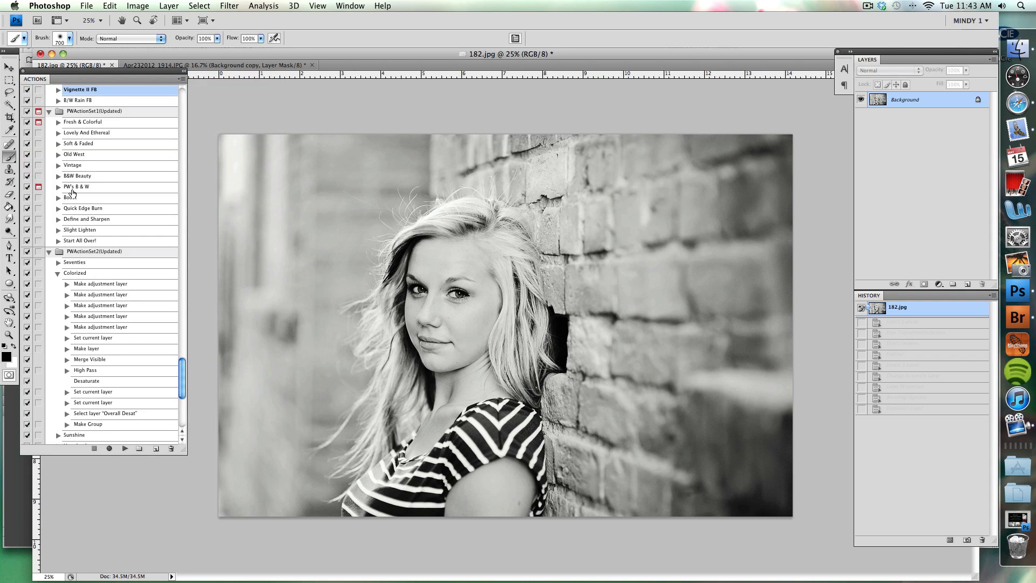
pyautogui.scroll(-5, 72, 193)
pyautogui.scroll(-4, 72, 193)
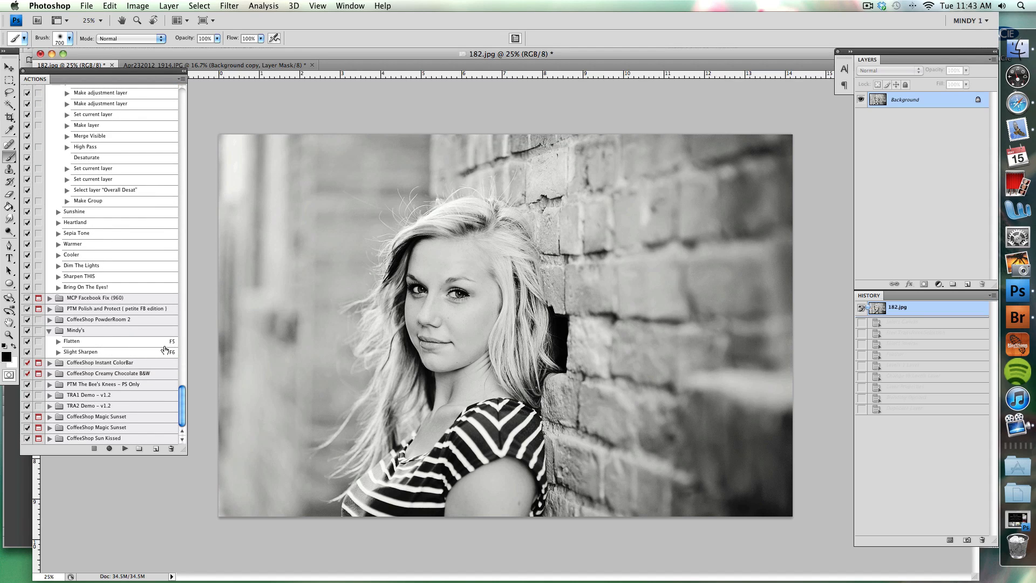
pyautogui.click(115, 354)
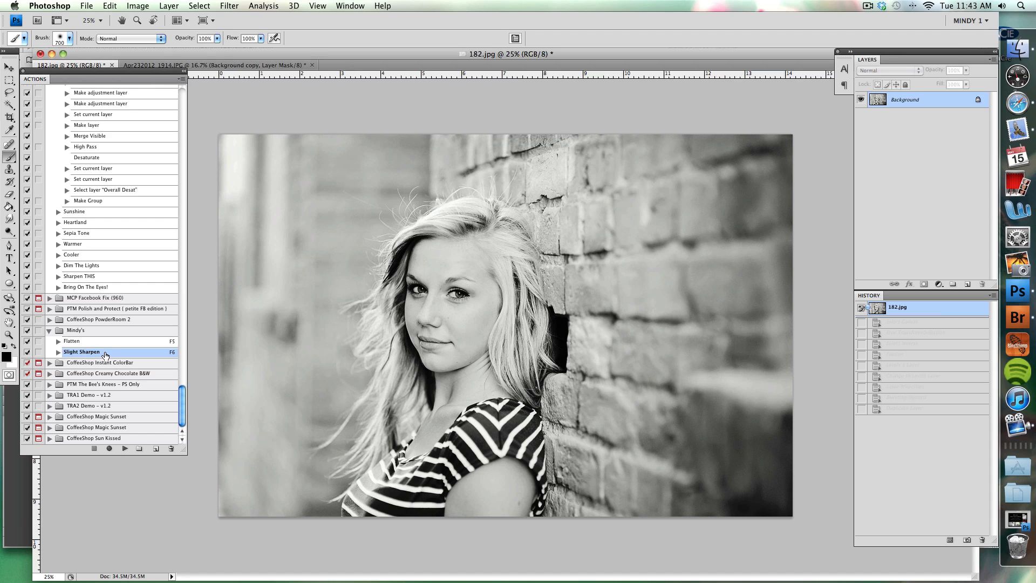
# Confirm F6 without Shift as the Slight Sharpen action's function key in its Action Options.
pyautogui.click(181, 80)
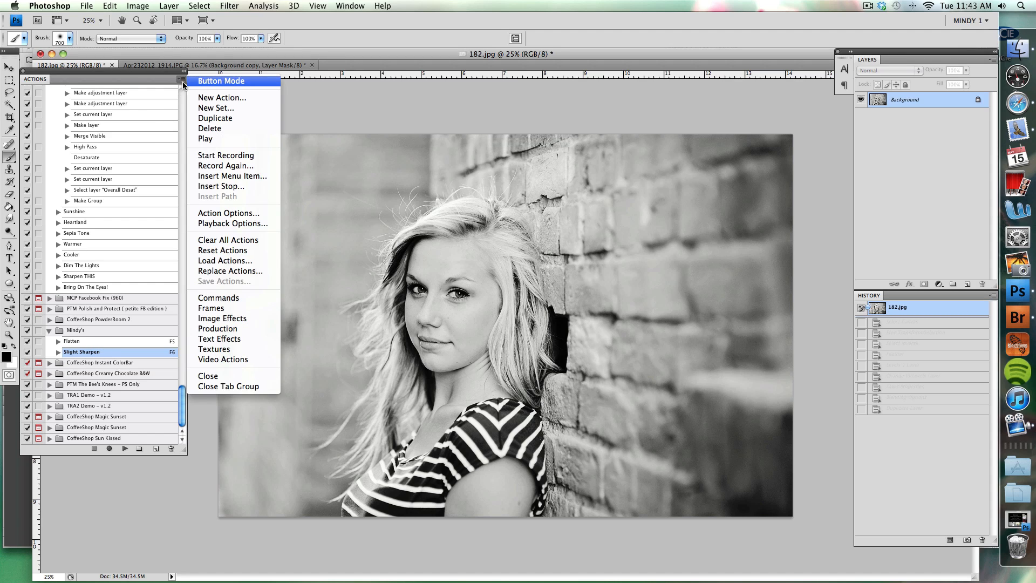
pyautogui.click(247, 213)
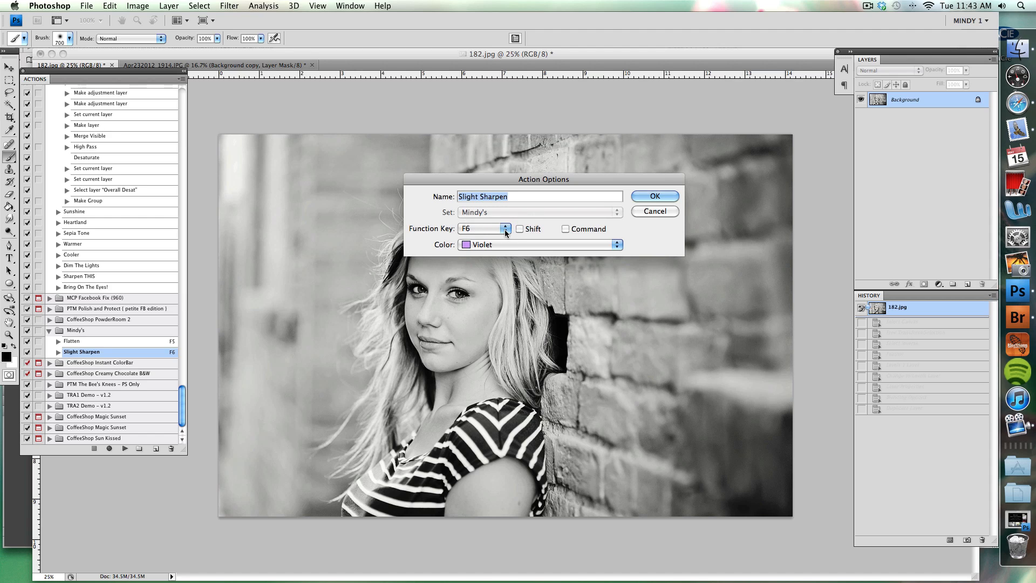
pyautogui.click(483, 228)
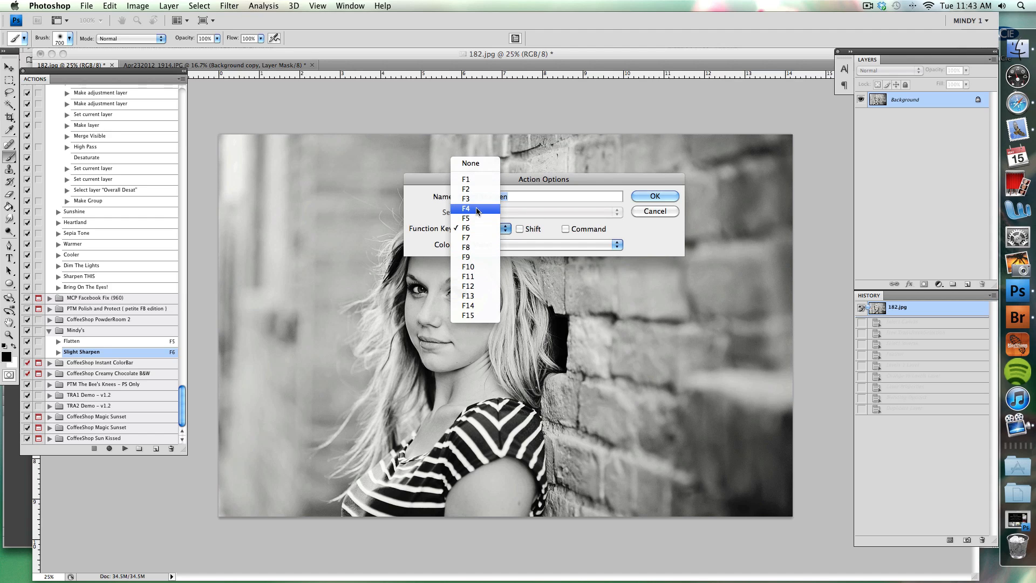
pyautogui.click(468, 227)
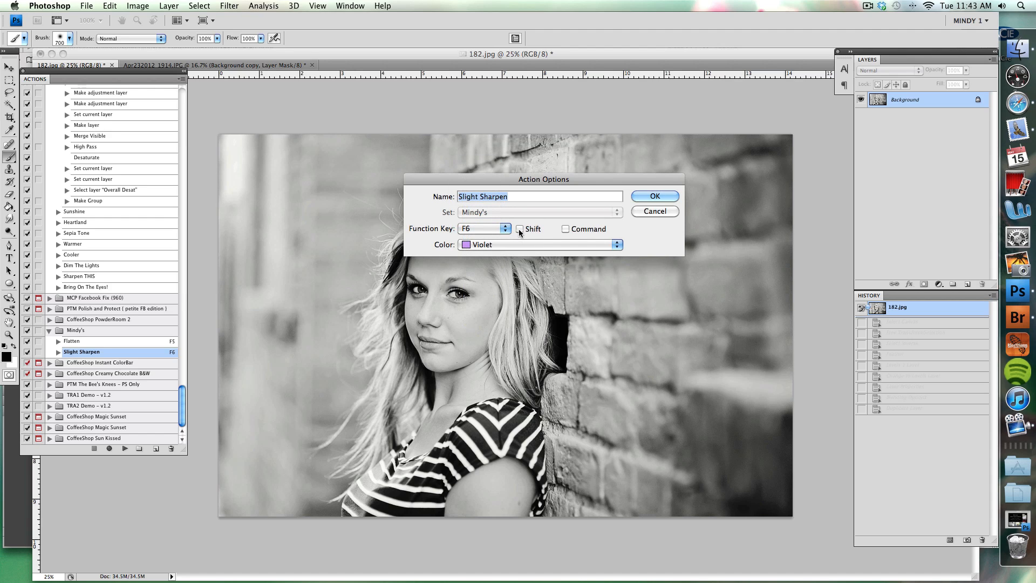
pyautogui.click(520, 230)
pyautogui.click(521, 230)
pyautogui.click(669, 196)
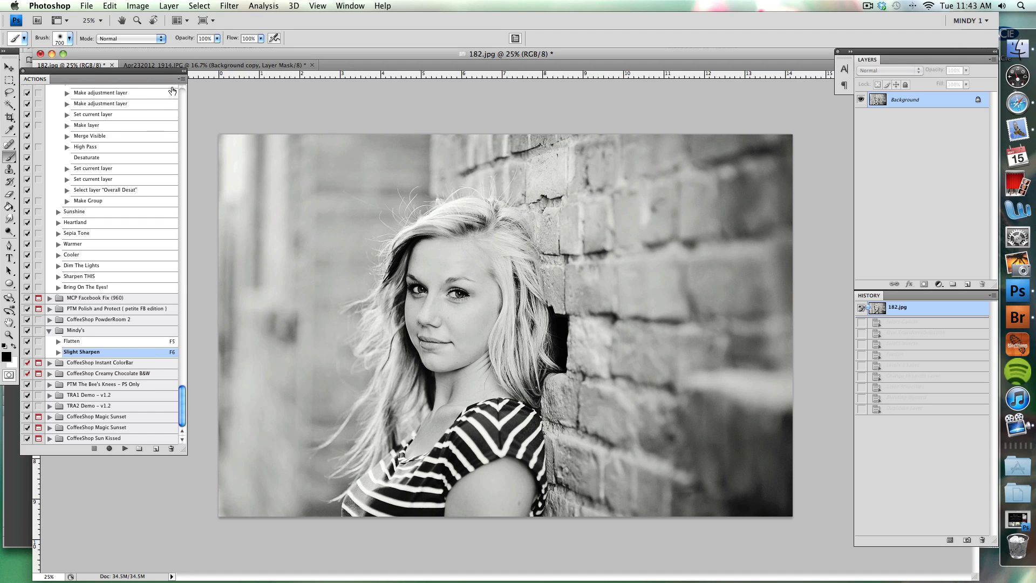
# Turn Button Mode back on for the actions and look through the colour-coded action buttons.
pyautogui.click(183, 80)
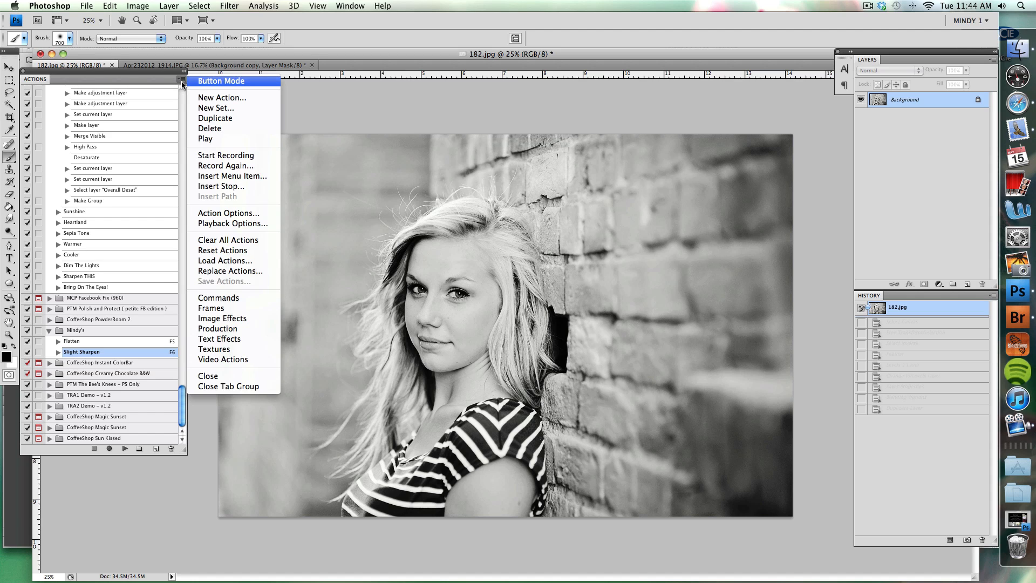
pyautogui.click(214, 81)
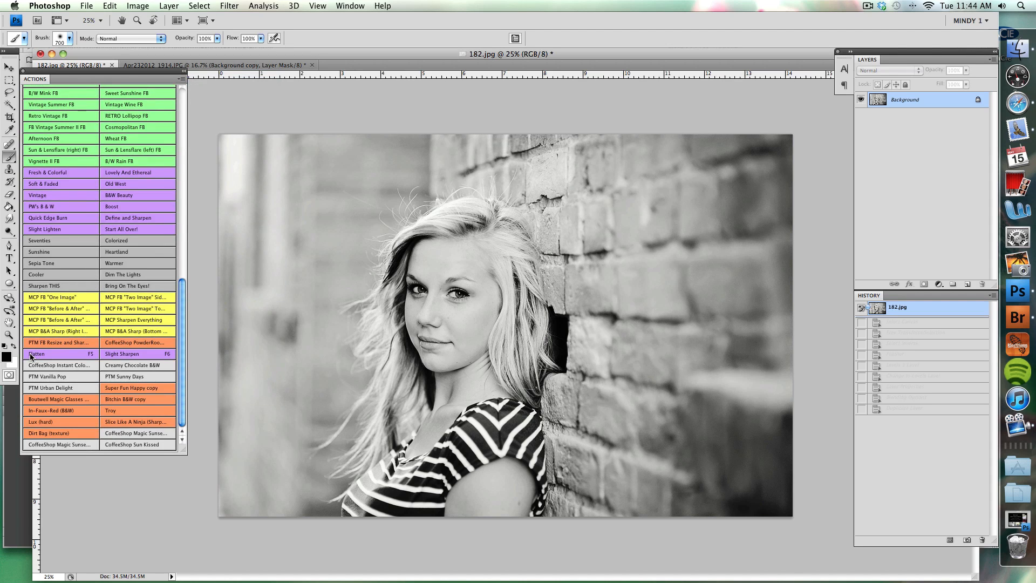
pyautogui.scroll(1, 109, 174)
pyautogui.scroll(10, 110, 174)
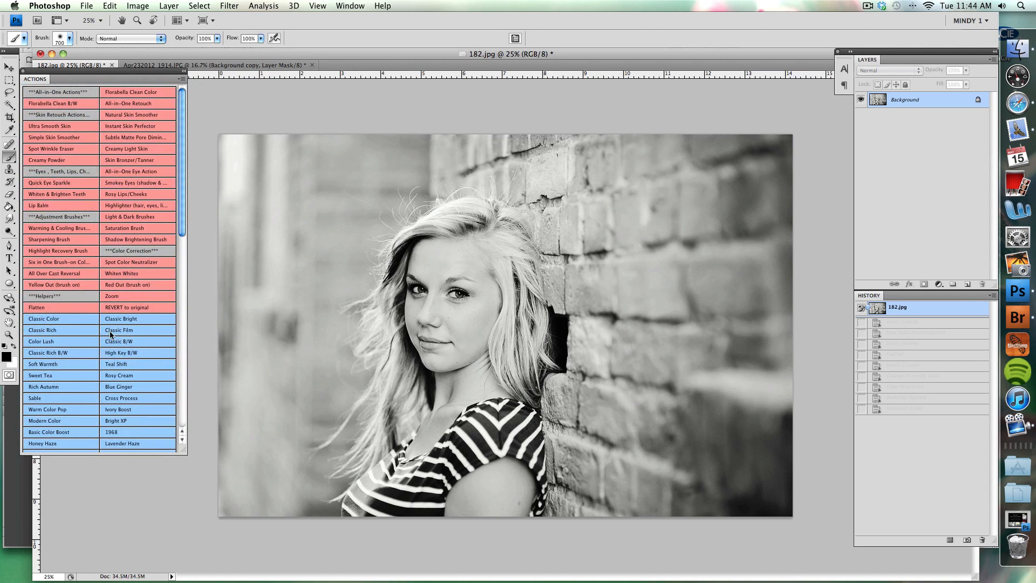
pyautogui.scroll(-8, 154, 312)
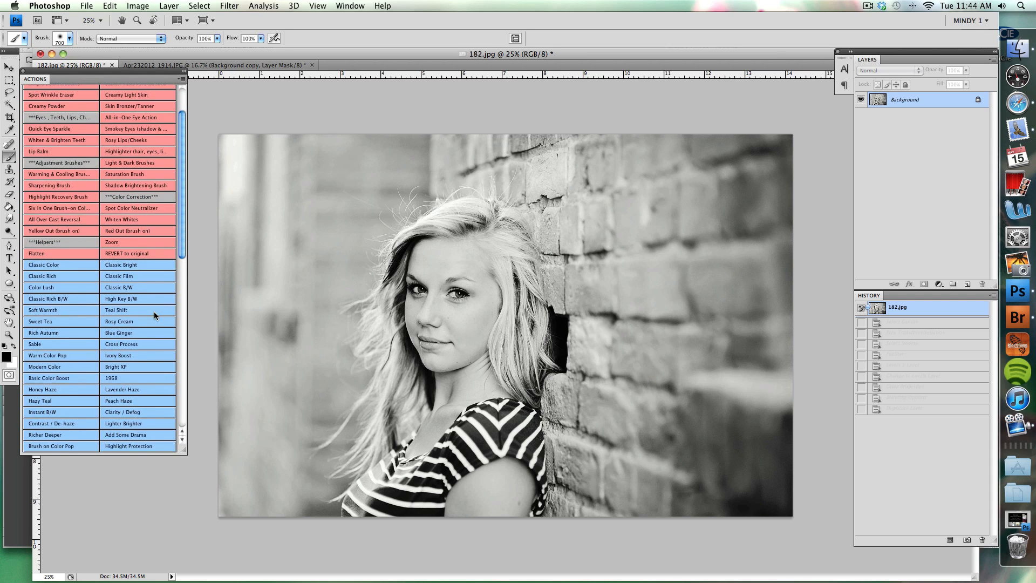
pyautogui.scroll(8, 154, 312)
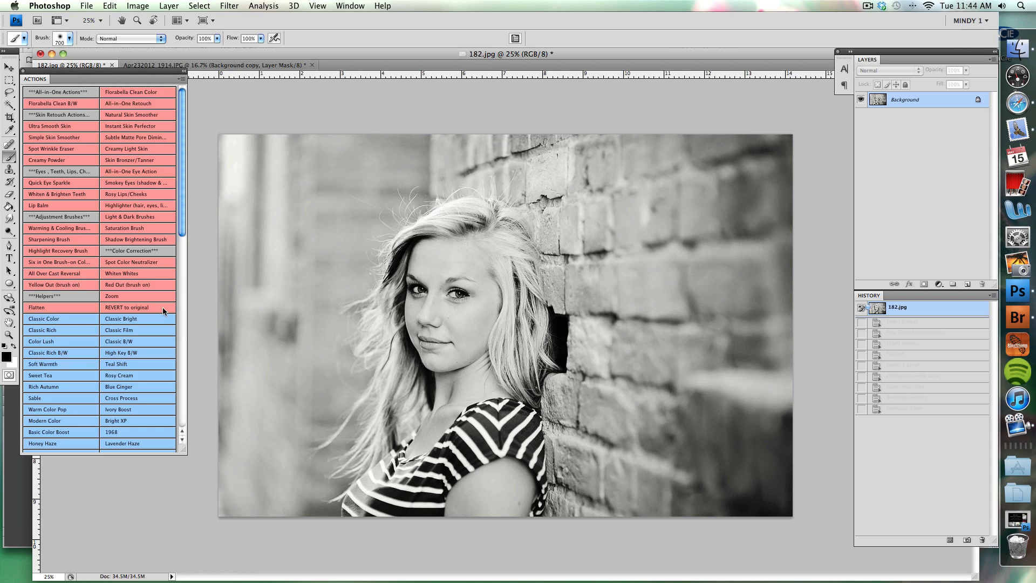
# Reread the vignetting question in Safari, then switch to Photoshop and run the Vignette II FB action on the brick-wall portrait.
pyautogui.click(1022, 103)
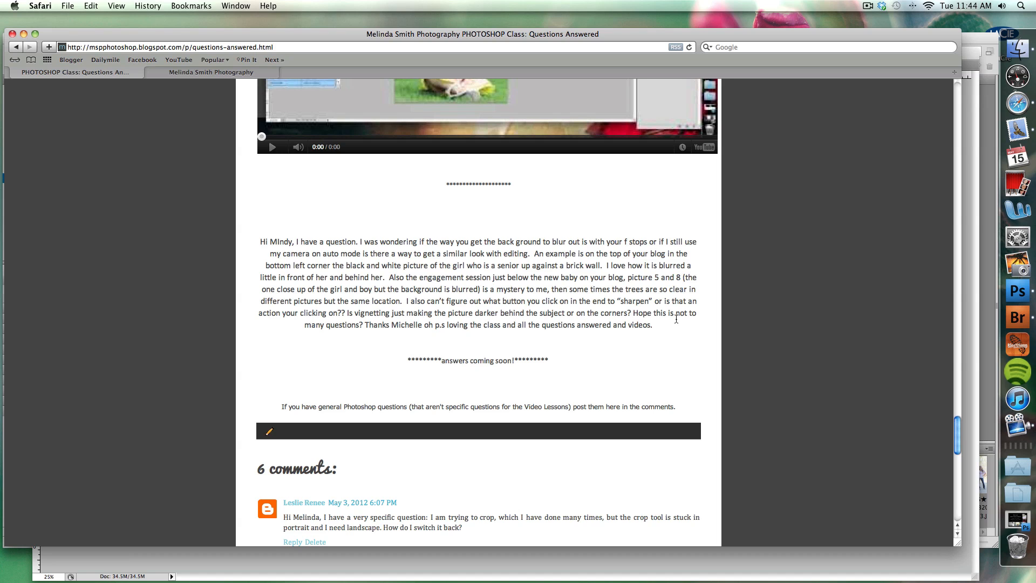
pyautogui.click(1017, 294)
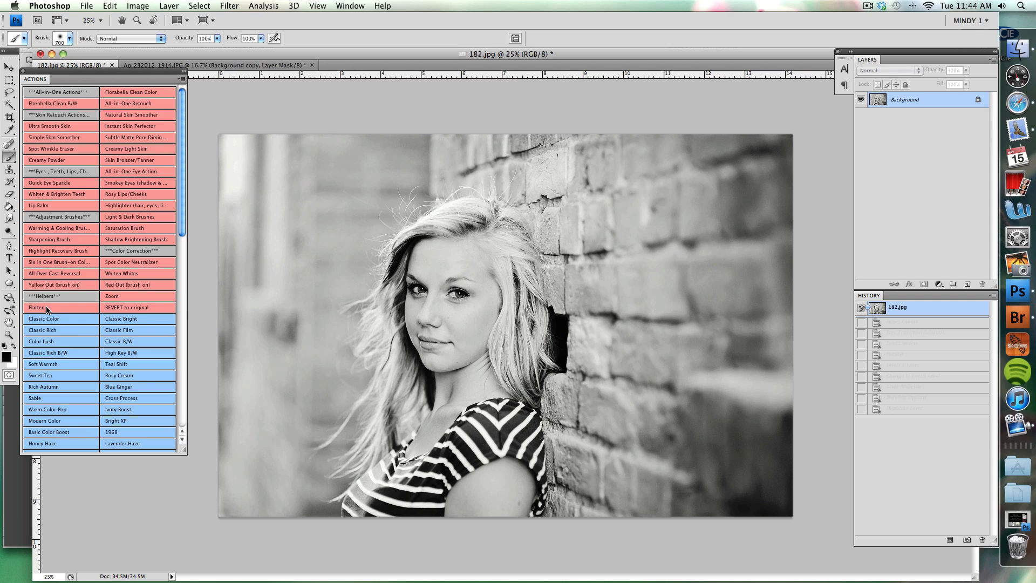
pyautogui.scroll(-5, 46, 309)
pyautogui.scroll(-2, 56, 342)
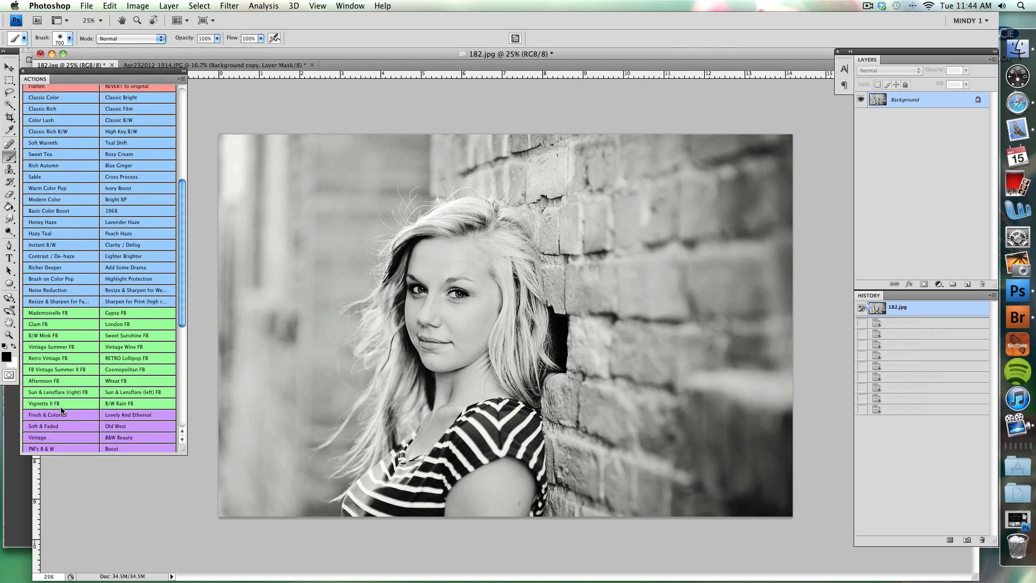
pyautogui.click(61, 404)
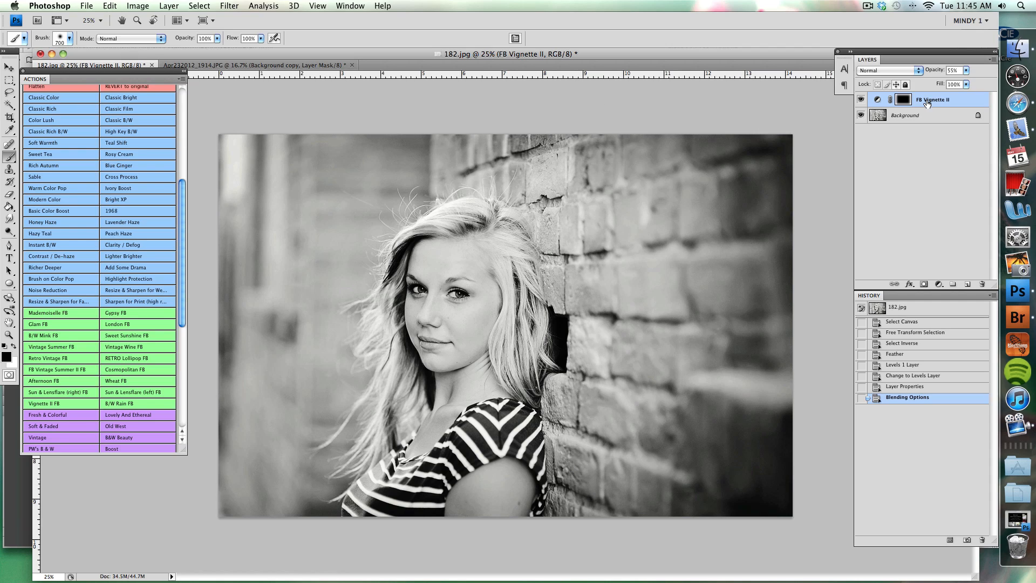
# Duplicate the FB Vignette II layer twice to darken the portrait's corners further.
pyautogui.press('super+j')
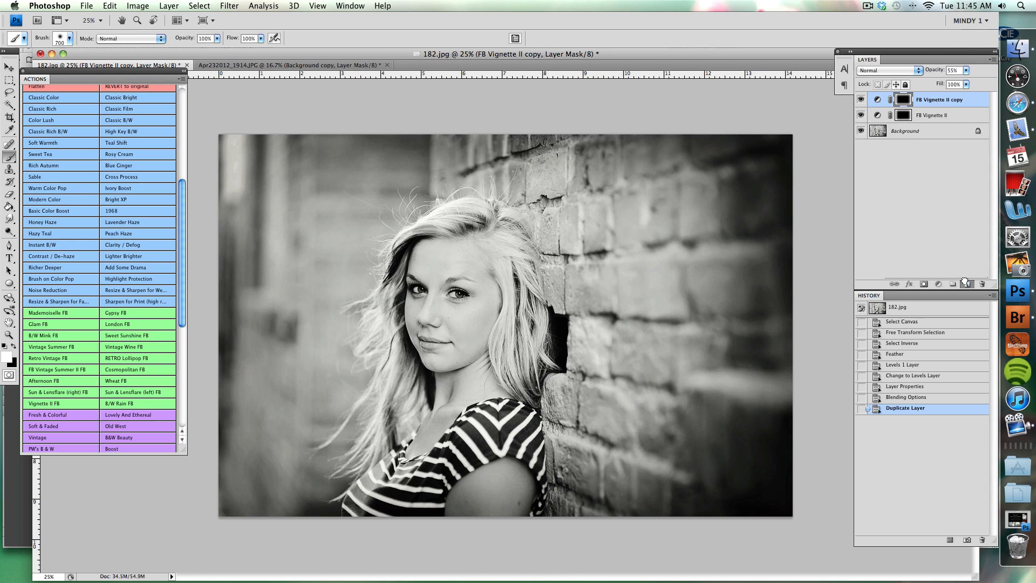
pyautogui.hotkey('ctrl', 'j')
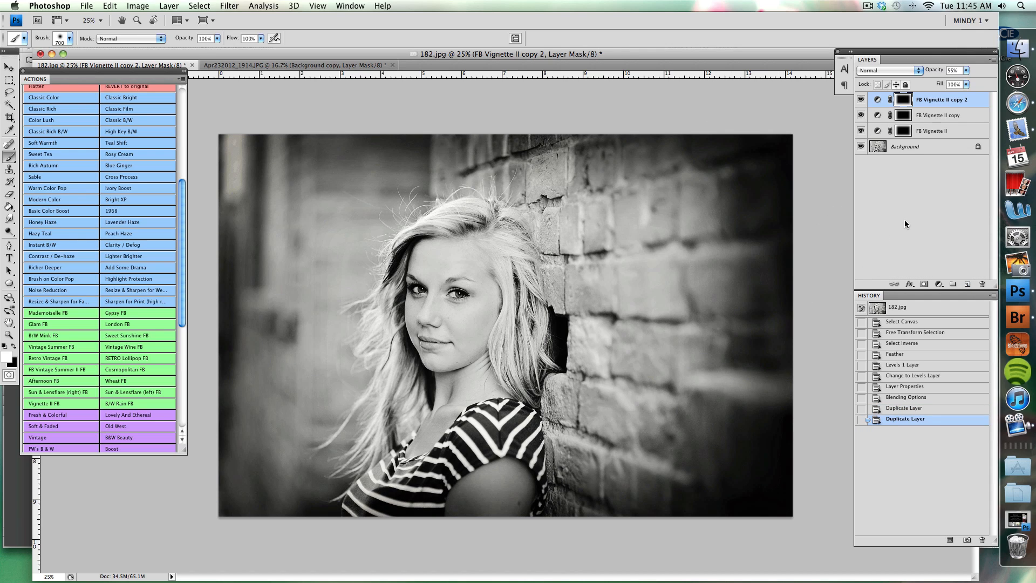
# Hide all three vignette layers to compare the portrait without them, then switch to Safari to review the reader's question.
pyautogui.click(860, 101)
pyautogui.click(861, 116)
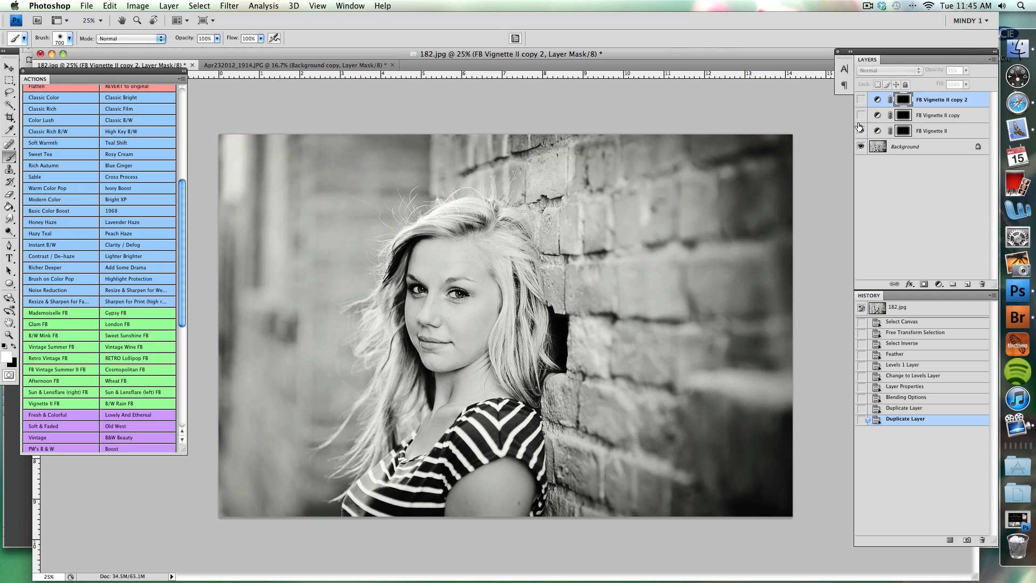
pyautogui.click(861, 131)
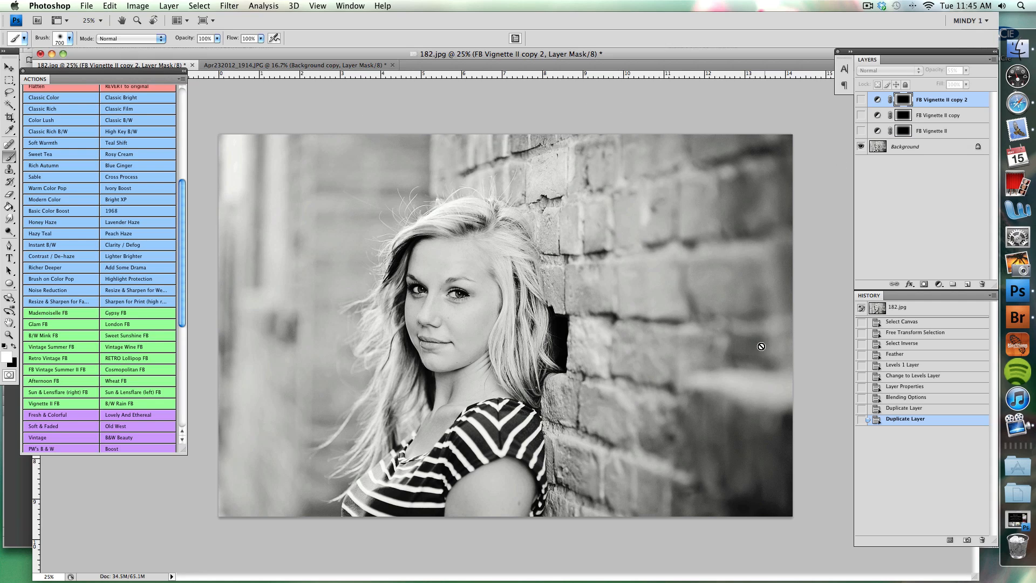
pyautogui.click(1025, 106)
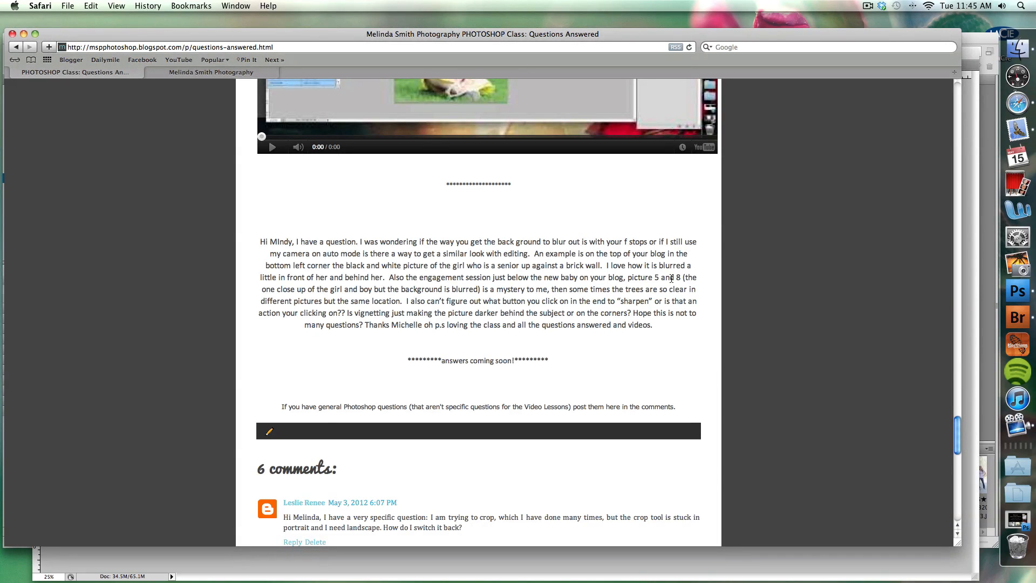